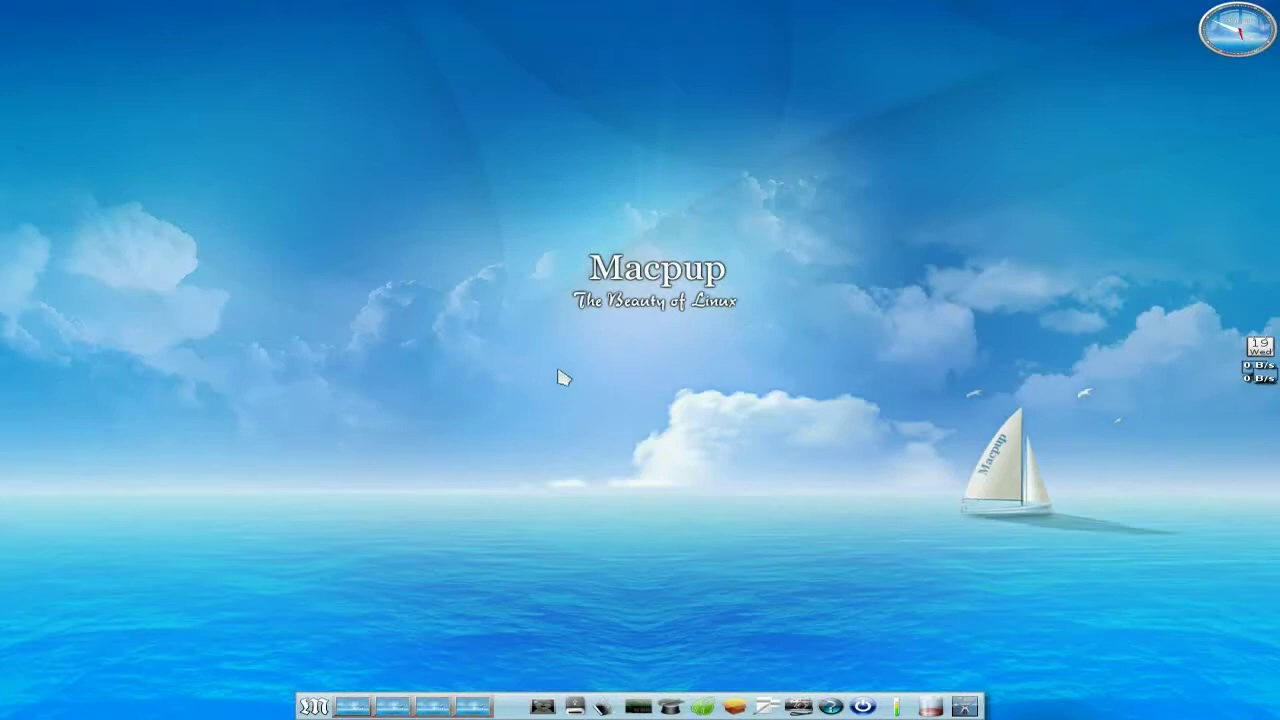
Step: Open the Theme Selector from the desktop menu's Settings > Theme
{"action": "left_click", "coordinate": [497, 139]}
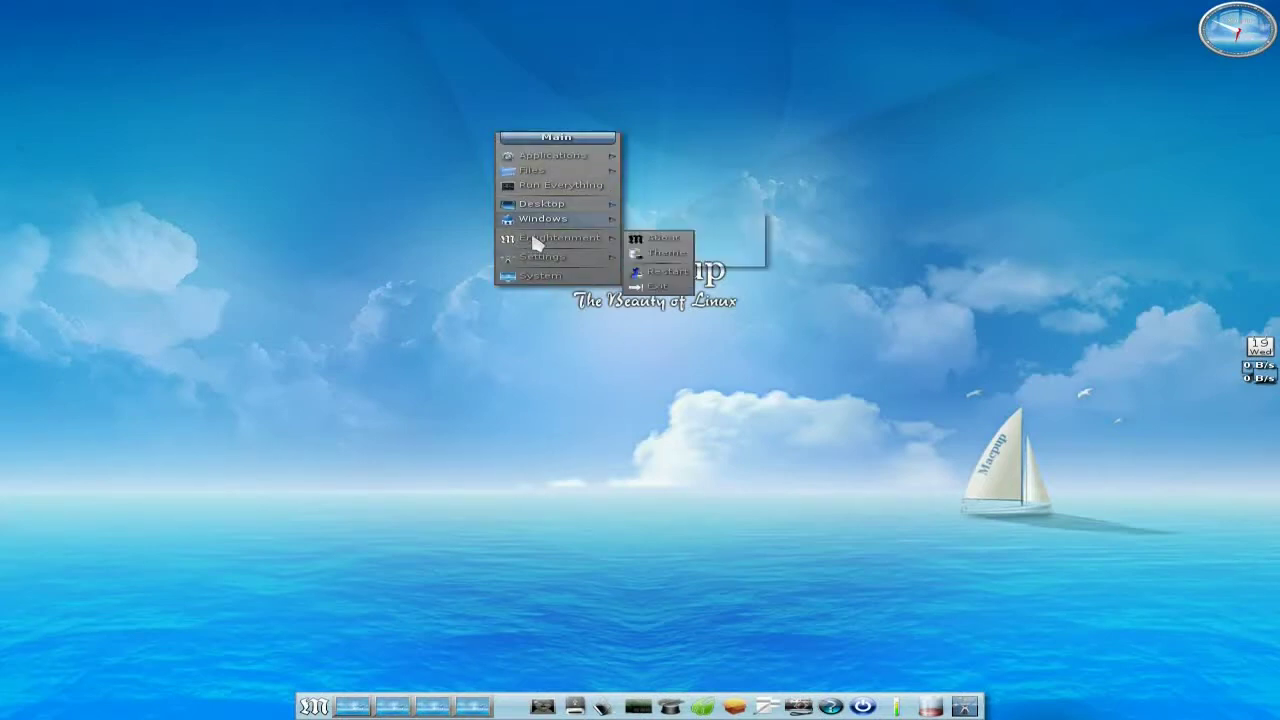
{"action": "mouse_move", "coordinate": [530, 262]}
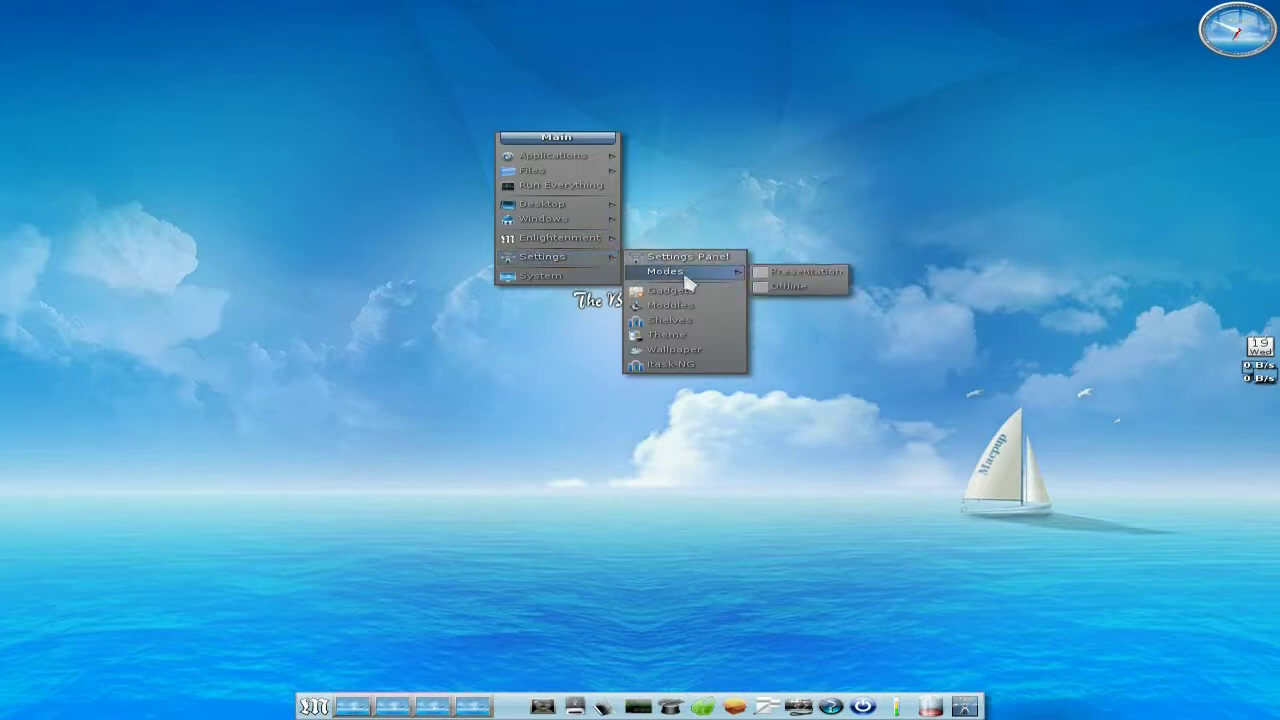
{"action": "left_click", "coordinate": [679, 338]}
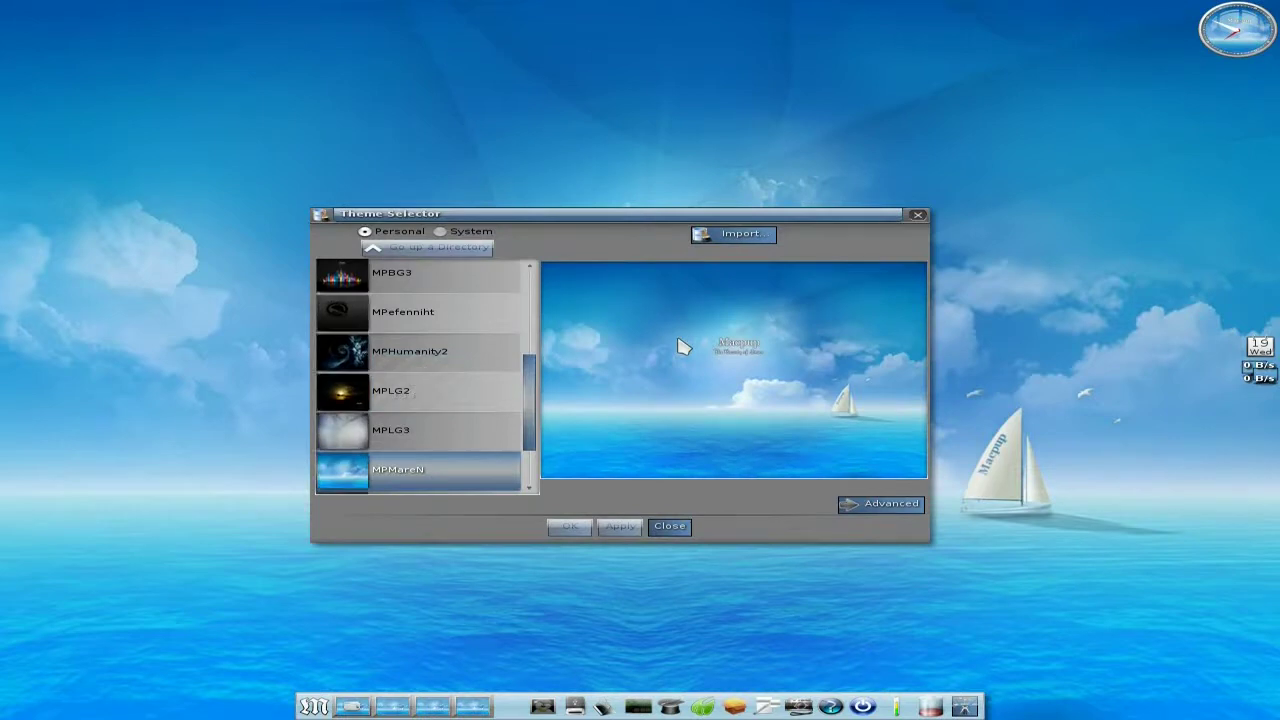
Step: Preview the MPLG3, MPLG2 and MPHumanity2 themes without applying them
{"action": "scroll", "coordinate": [496, 355], "scroll_direction": "down", "scroll_amount": 3}
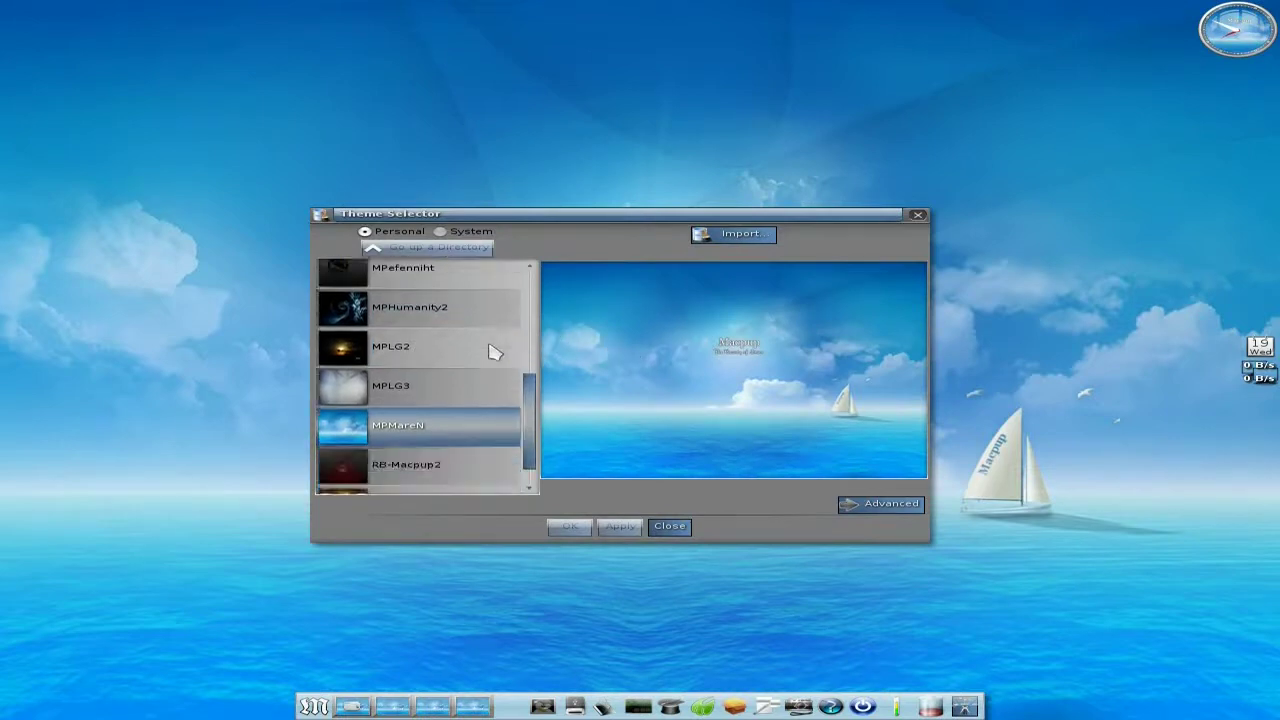
{"action": "scroll", "coordinate": [476, 404], "scroll_direction": "down", "scroll_amount": 1}
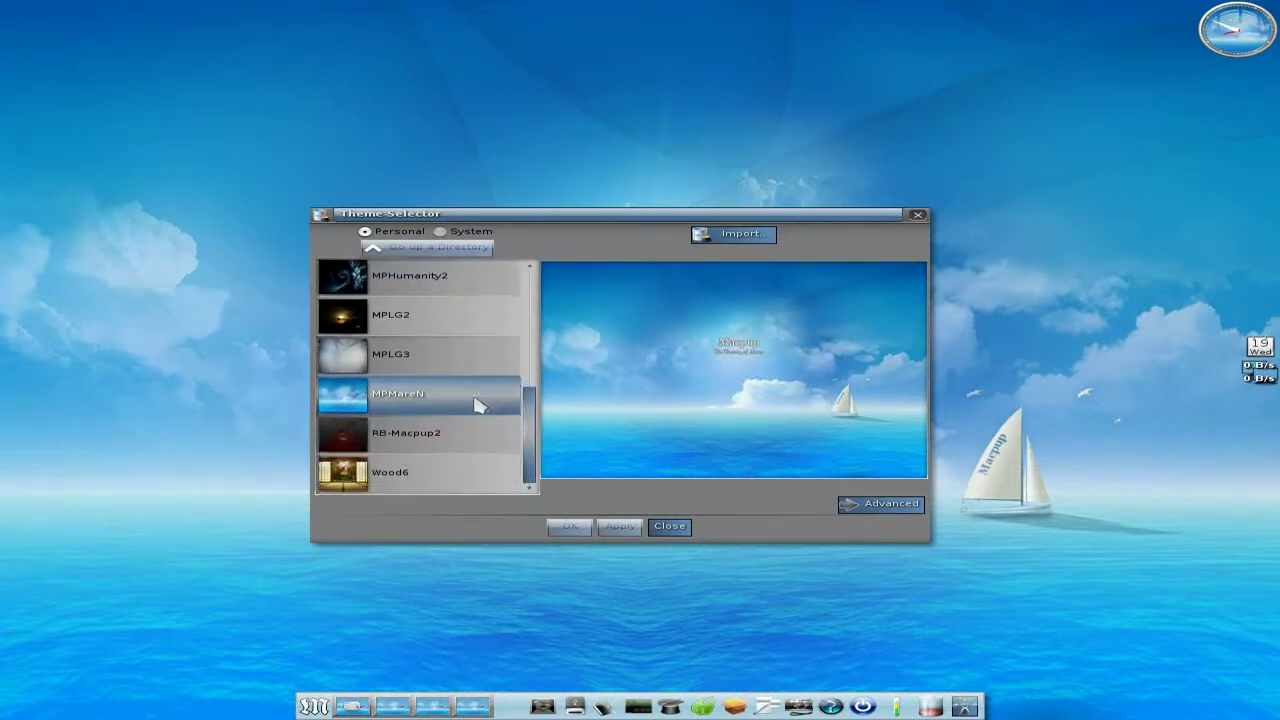
{"action": "left_click", "coordinate": [473, 369]}
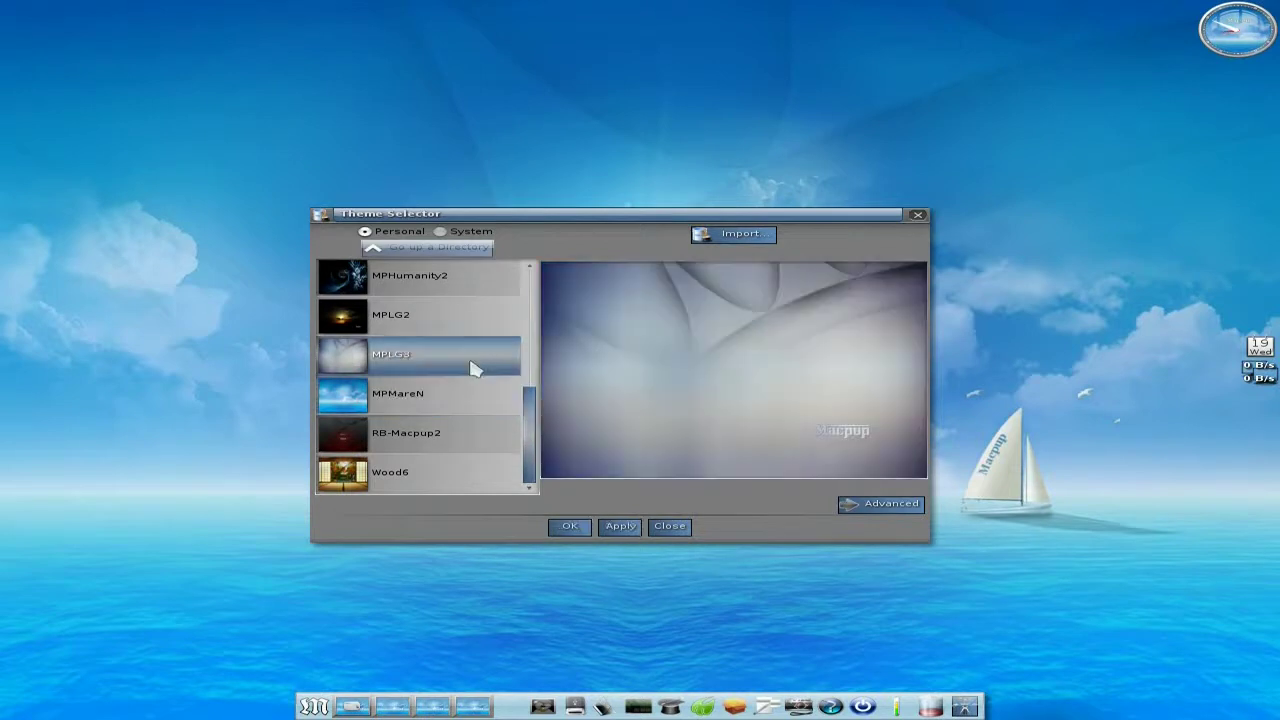
{"action": "left_click", "coordinate": [447, 315]}
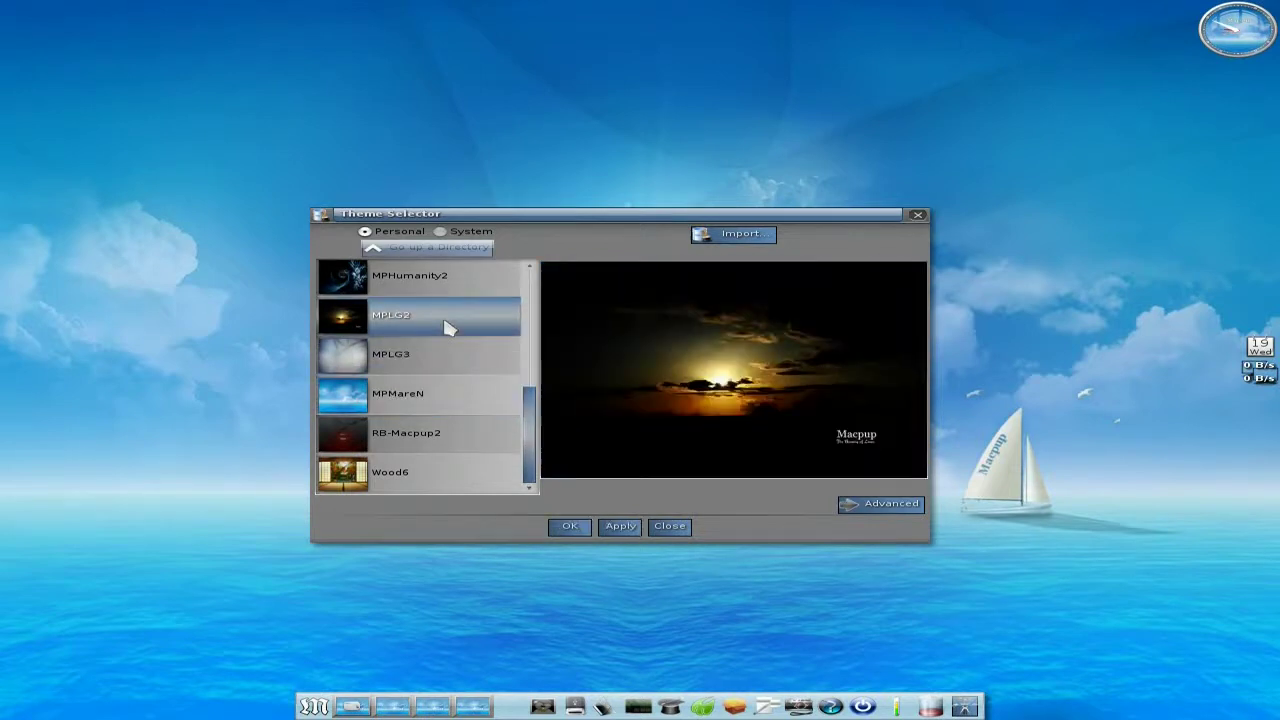
{"action": "left_click", "coordinate": [443, 285]}
{"action": "scroll", "coordinate": [443, 288], "scroll_direction": "up", "scroll_amount": 3}
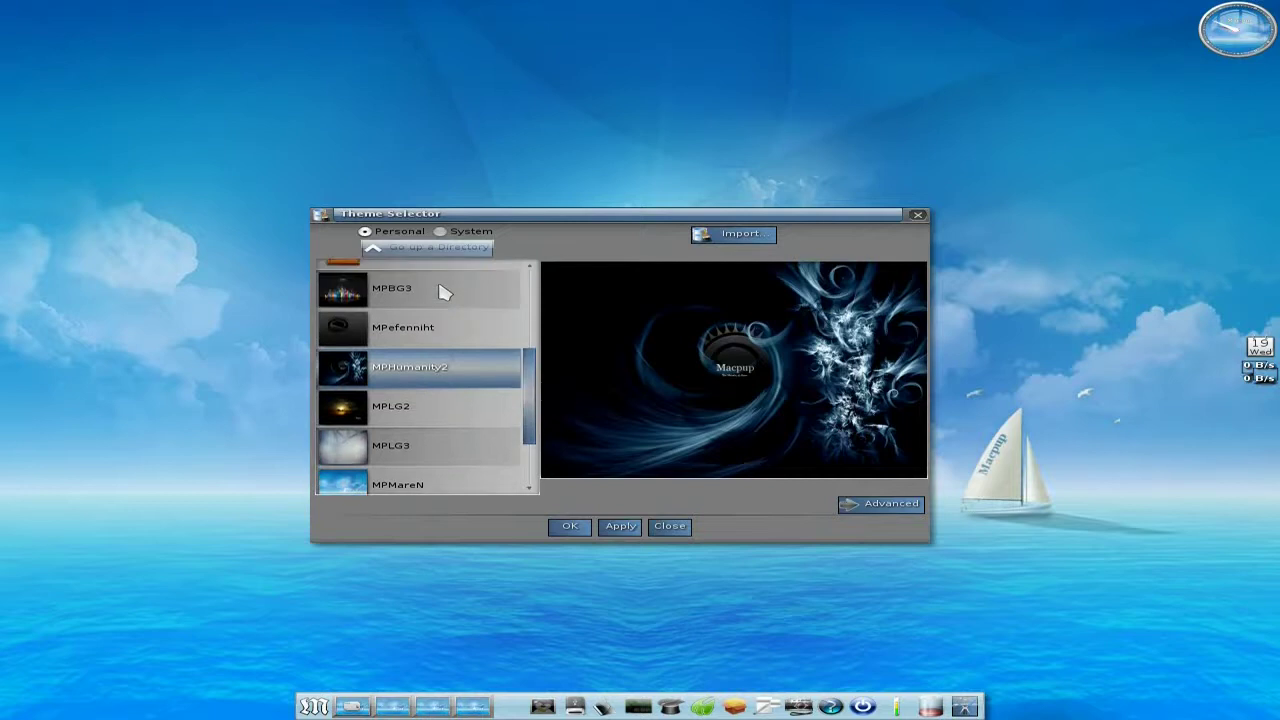
Step: Preview the dark emblem, MPBG3, MacpupBB, LuxeMP and Holiday themes
{"action": "left_click", "coordinate": [461, 341]}
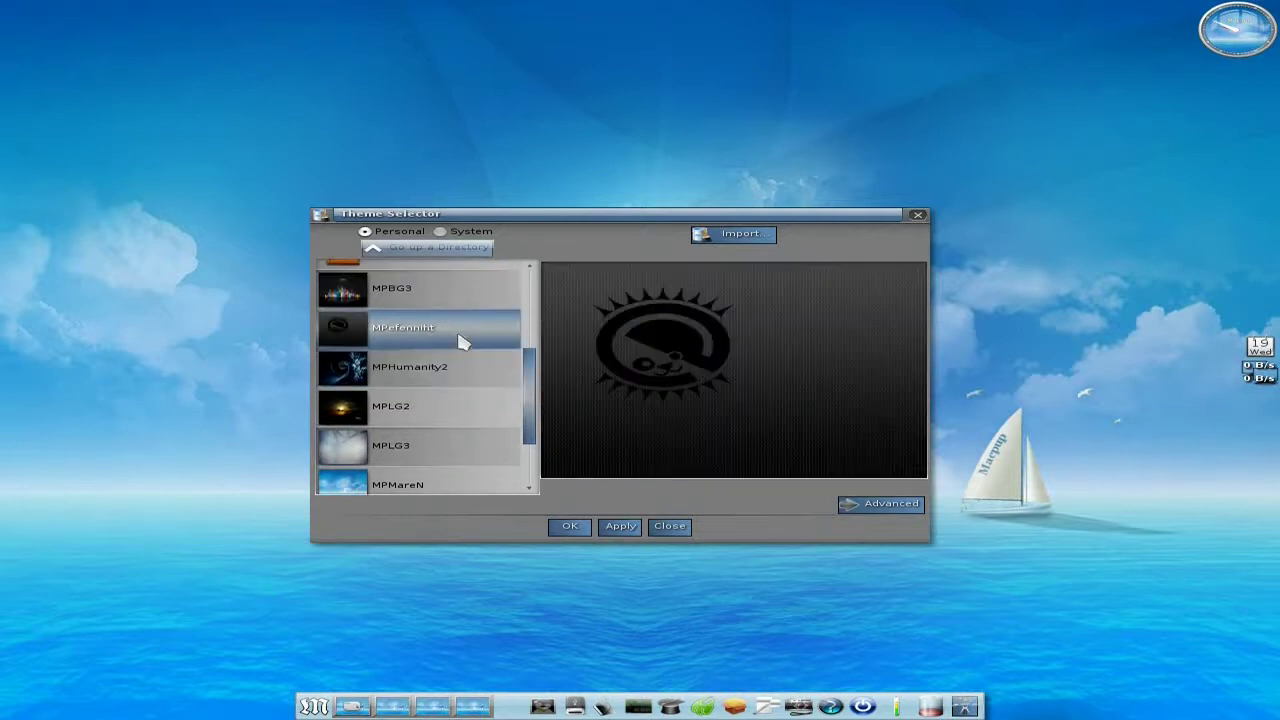
{"action": "left_click", "coordinate": [455, 302]}
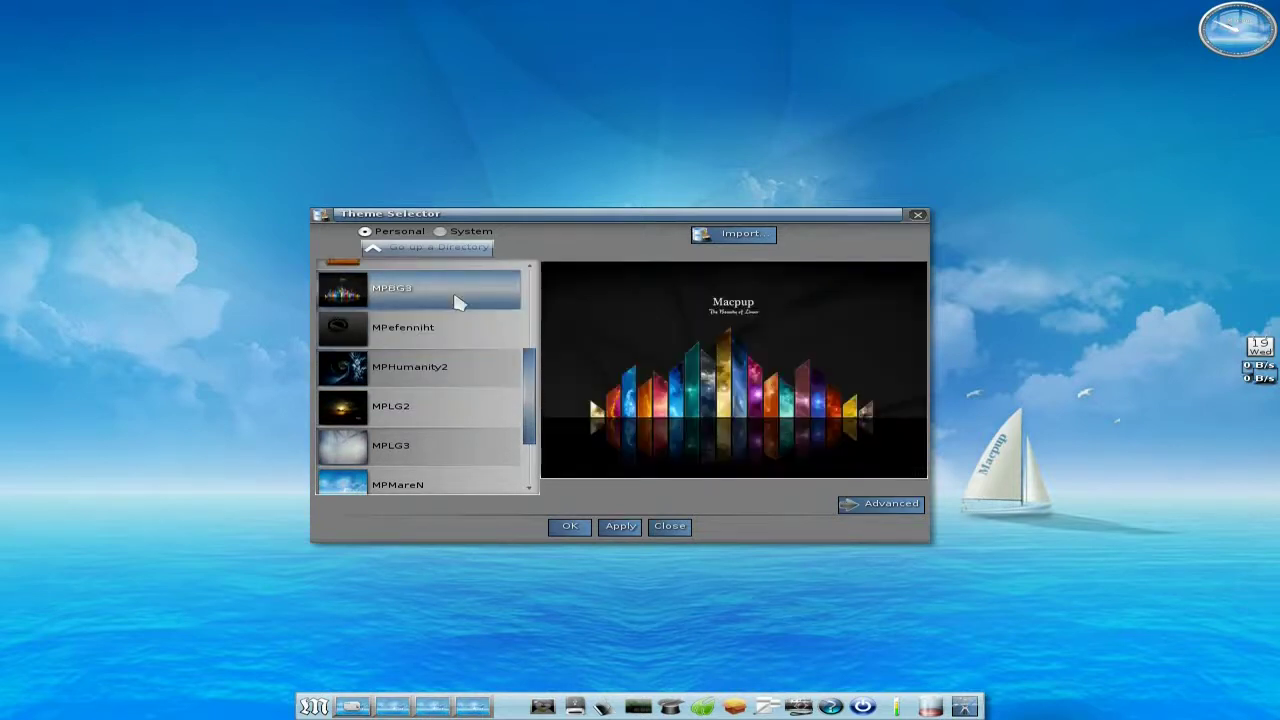
{"action": "scroll", "coordinate": [455, 300], "scroll_direction": "up", "scroll_amount": 2}
{"action": "left_click", "coordinate": [457, 318]}
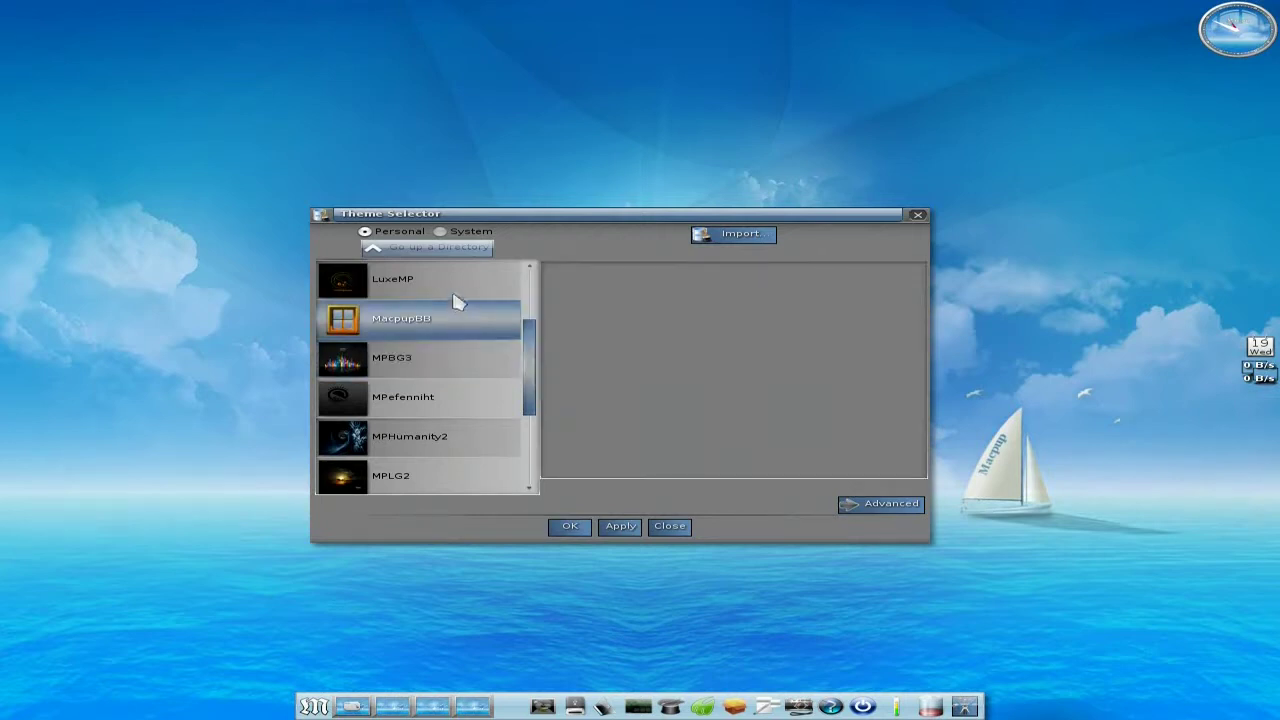
{"action": "left_click", "coordinate": [458, 291]}
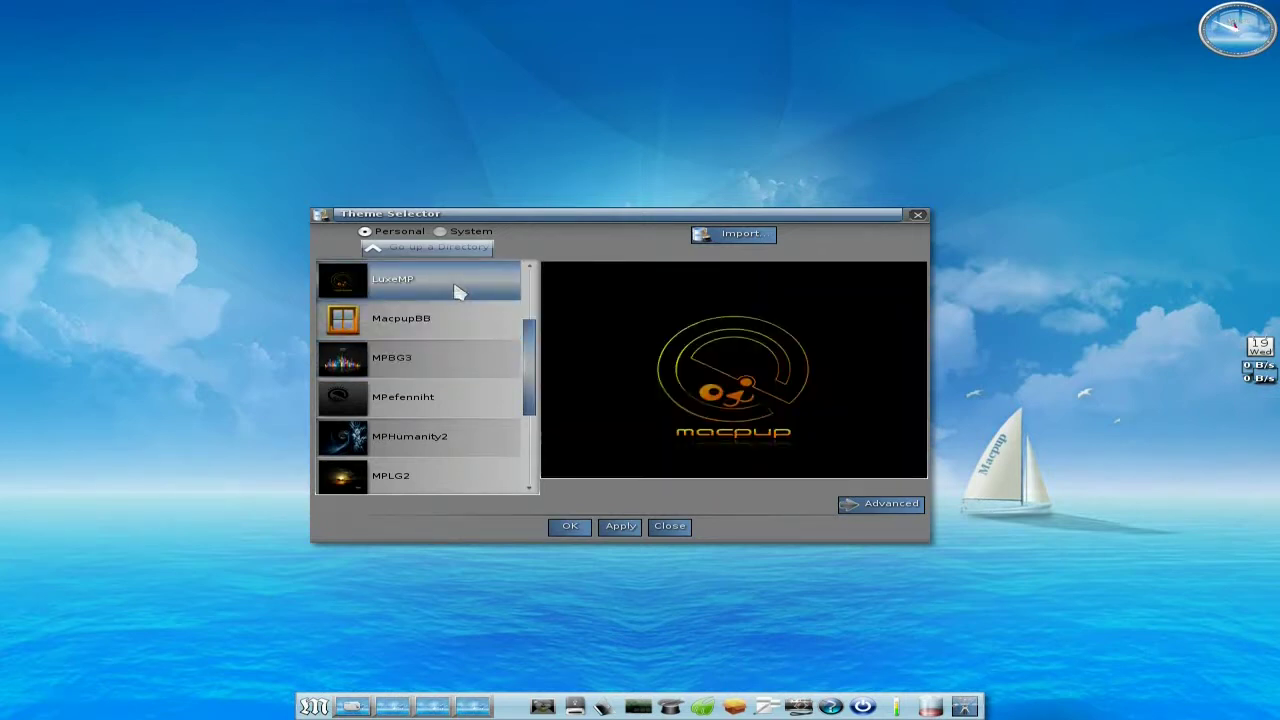
{"action": "scroll", "coordinate": [458, 291], "scroll_direction": "up", "scroll_amount": 3}
{"action": "left_click", "coordinate": [459, 298]}
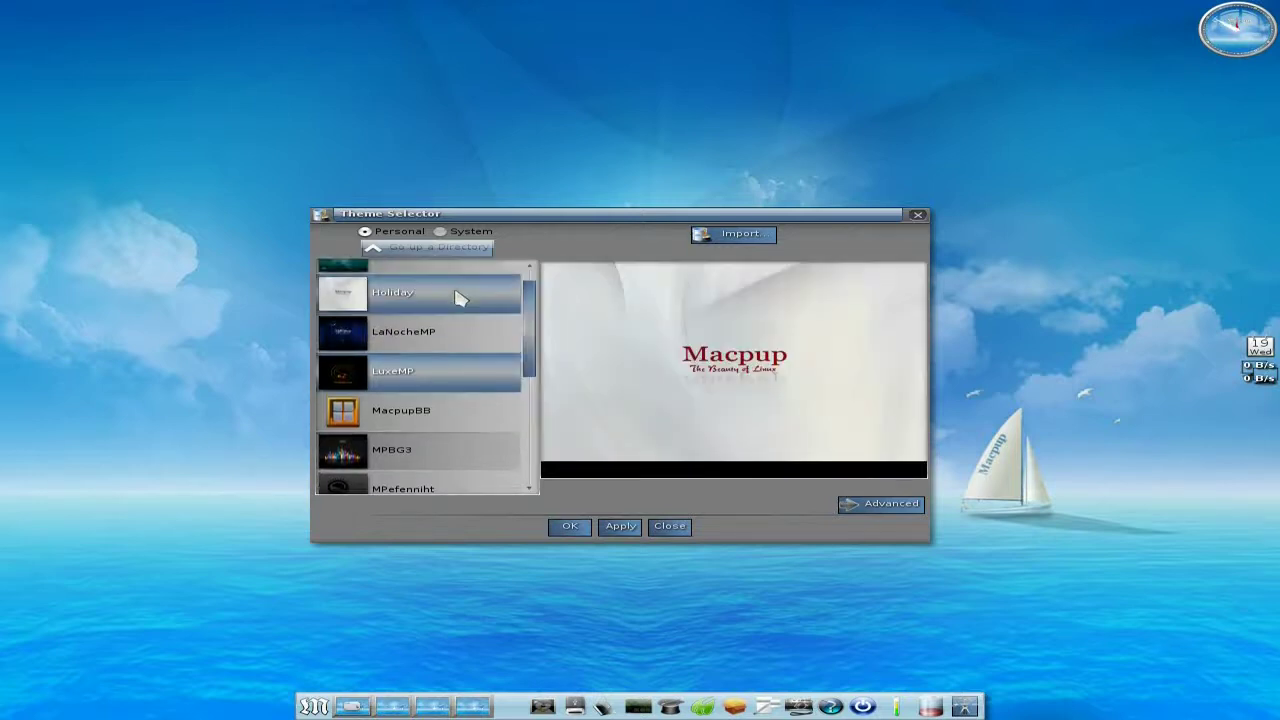
{"action": "scroll", "coordinate": [458, 298], "scroll_direction": "up", "scroll_amount": 1}
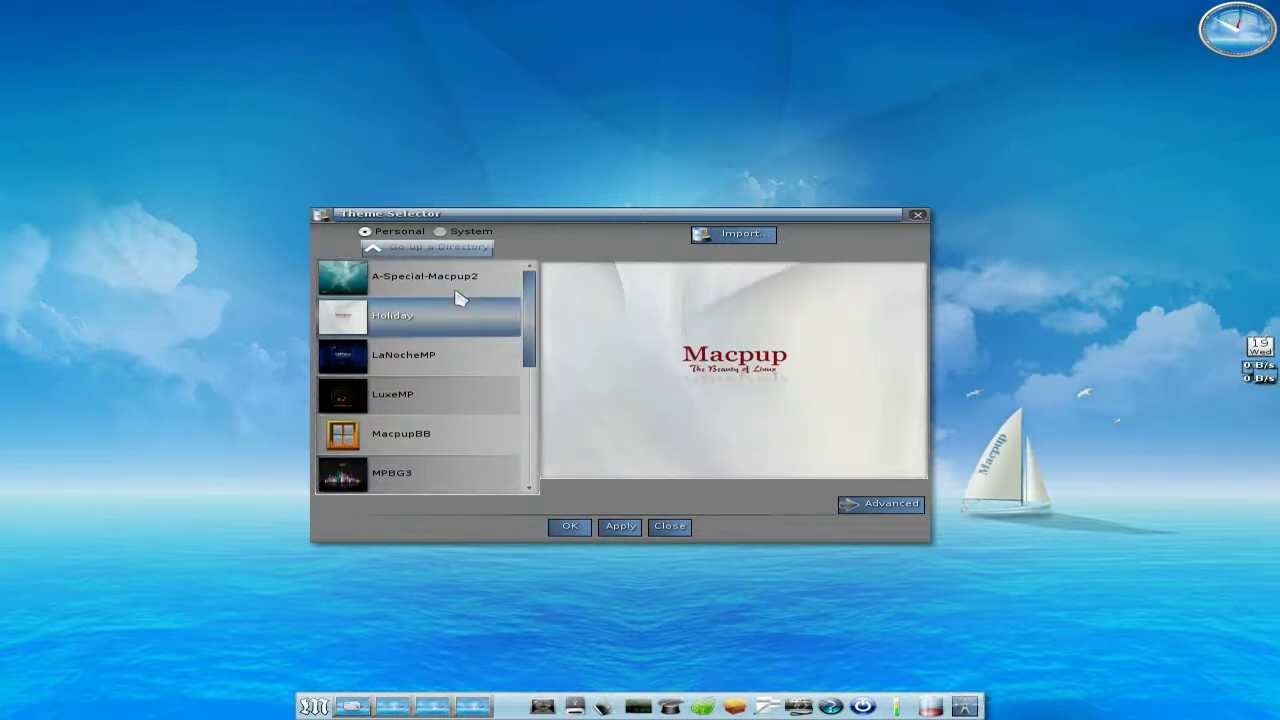
Step: Close the Theme Selector unchanged and browse to Applications > Internet in the main menu
{"action": "left_click", "coordinate": [668, 527]}
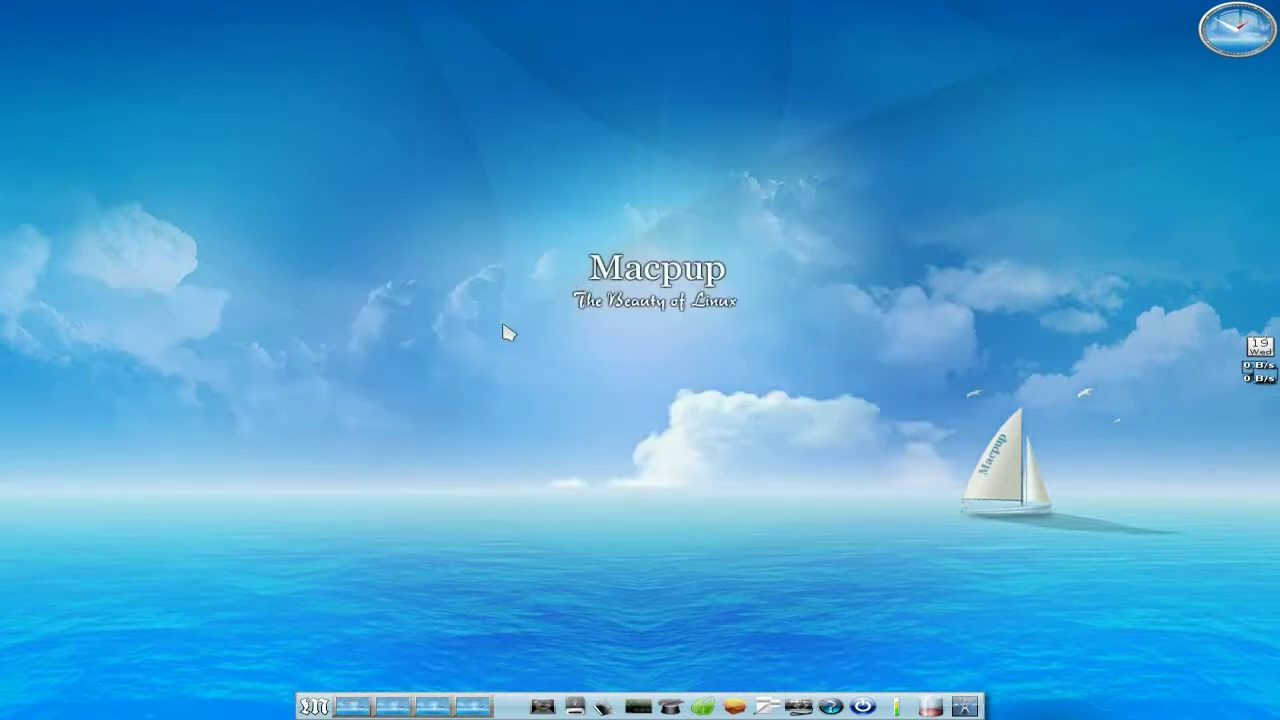
{"action": "left_click", "coordinate": [494, 128]}
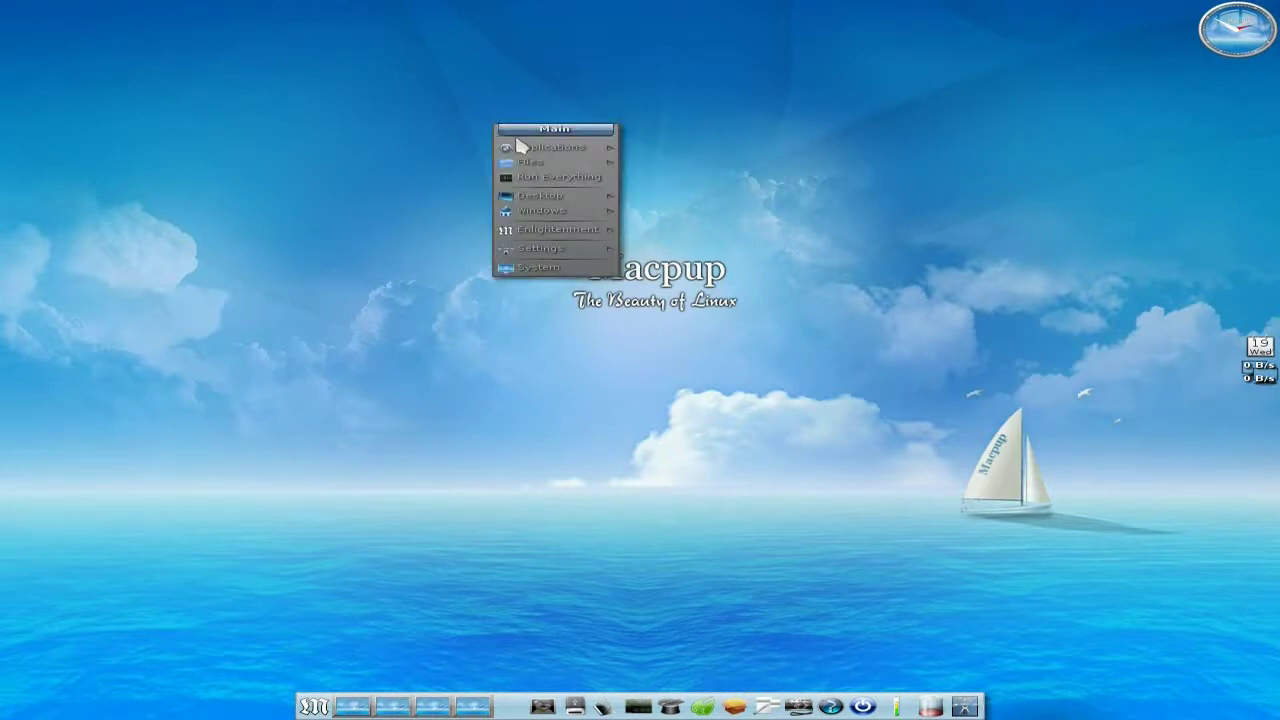
{"action": "mouse_move", "coordinate": [522, 148]}
{"action": "mouse_move", "coordinate": [631, 152]}
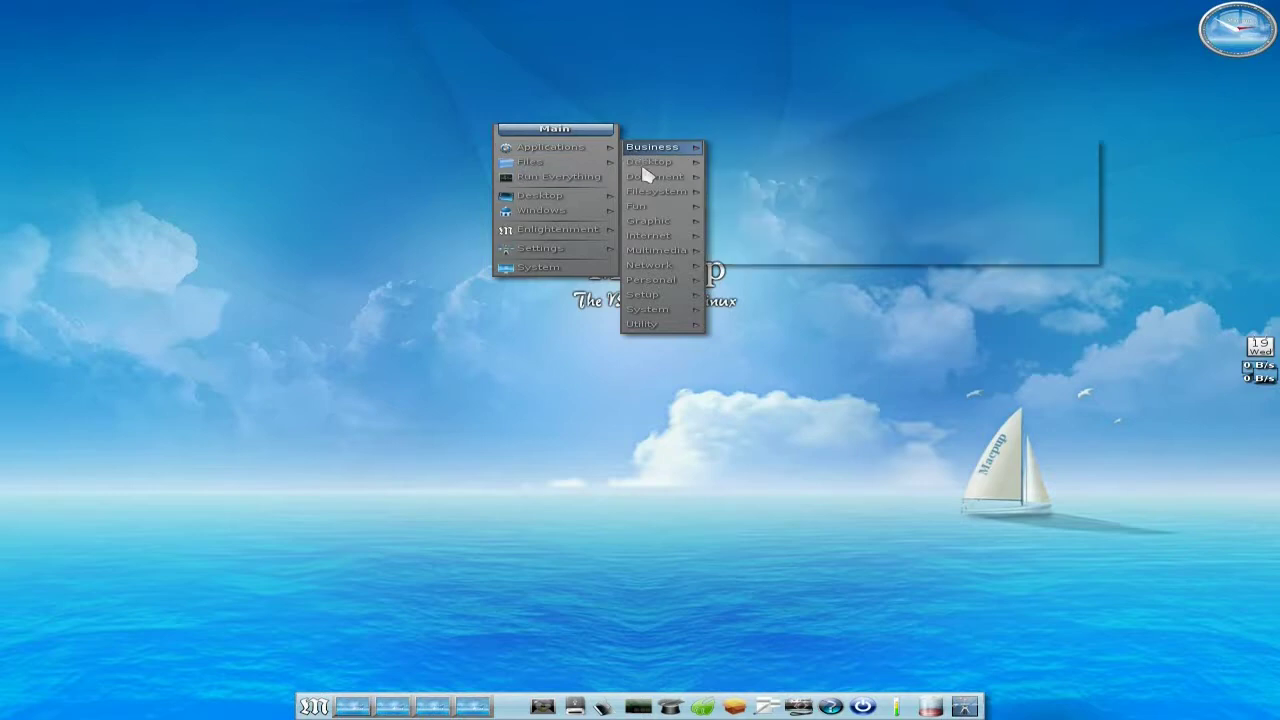
{"action": "mouse_move", "coordinate": [652, 237]}
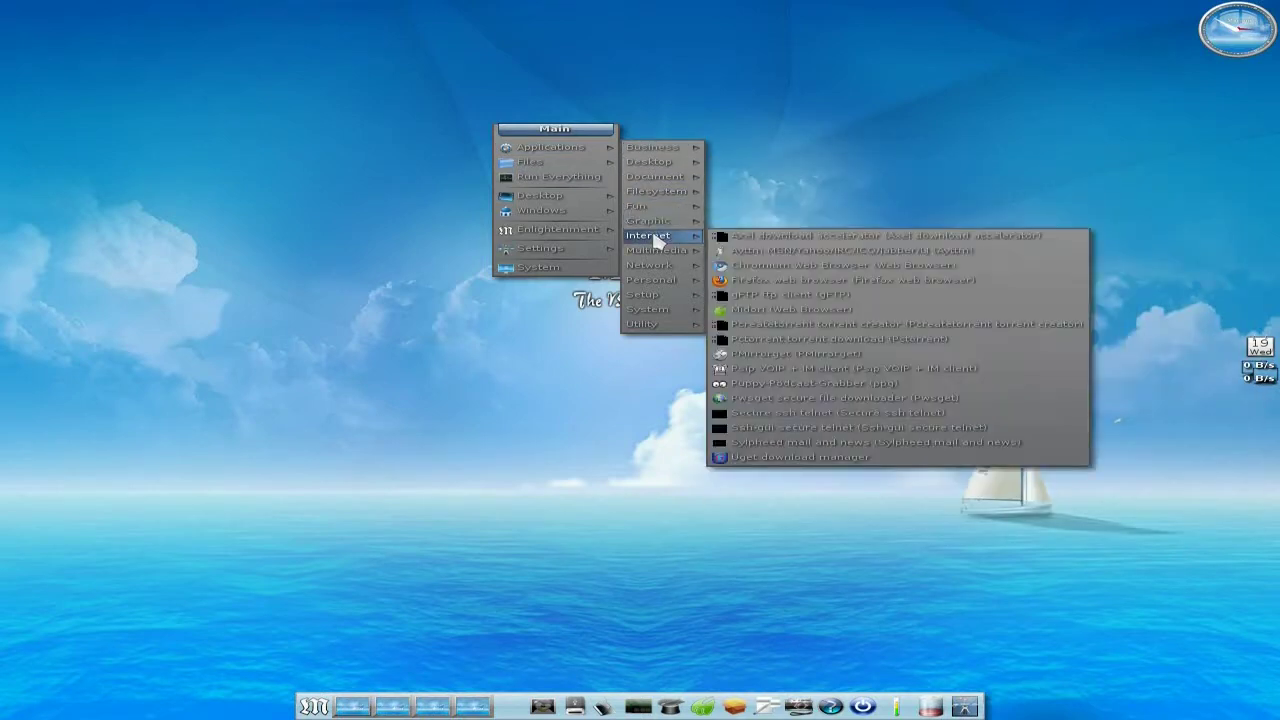
Step: Launch Chromium Web Browser and show its wrench menu
{"action": "left_click", "coordinate": [758, 266]}
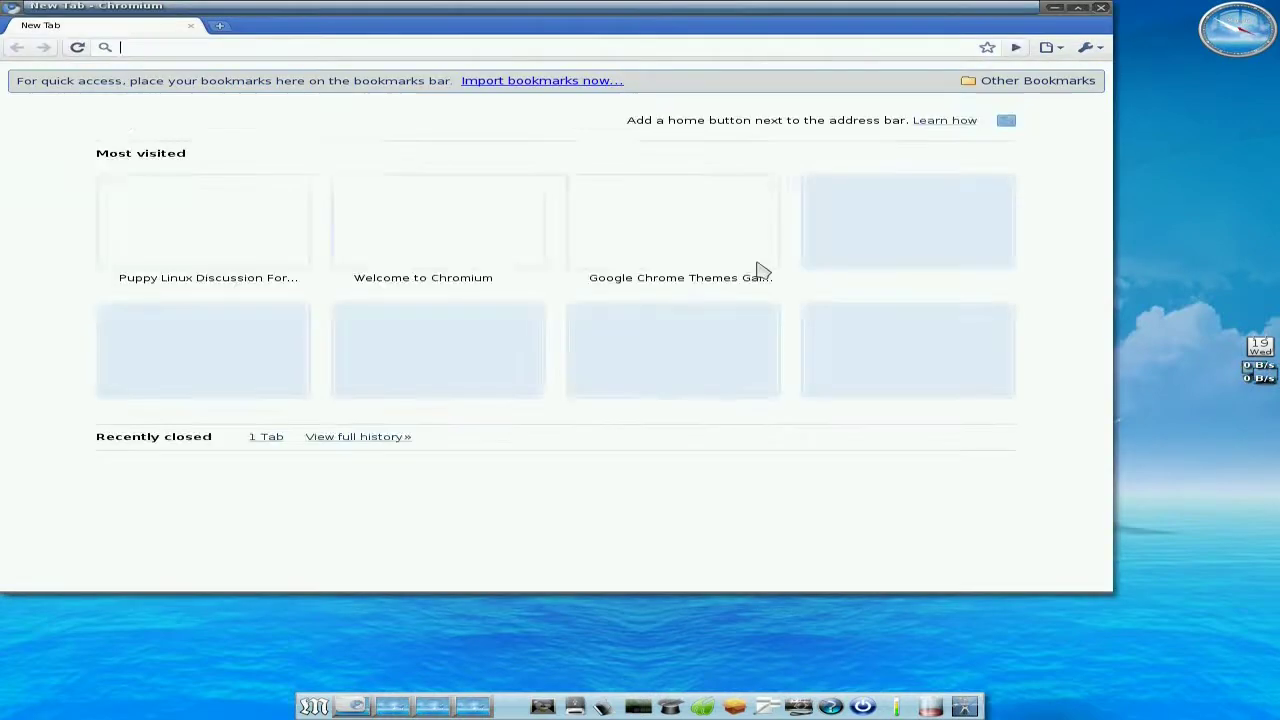
{"action": "mouse_move", "coordinate": [731, 229]}
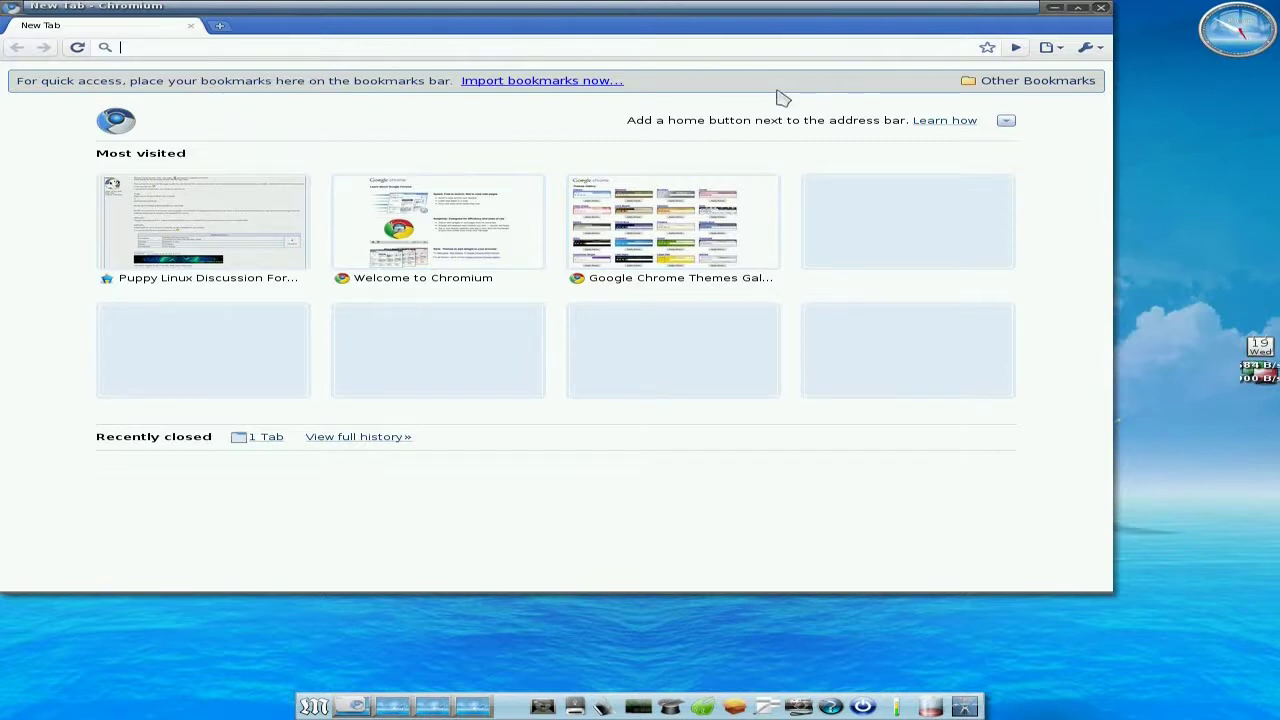
{"action": "left_click", "coordinate": [1092, 48]}
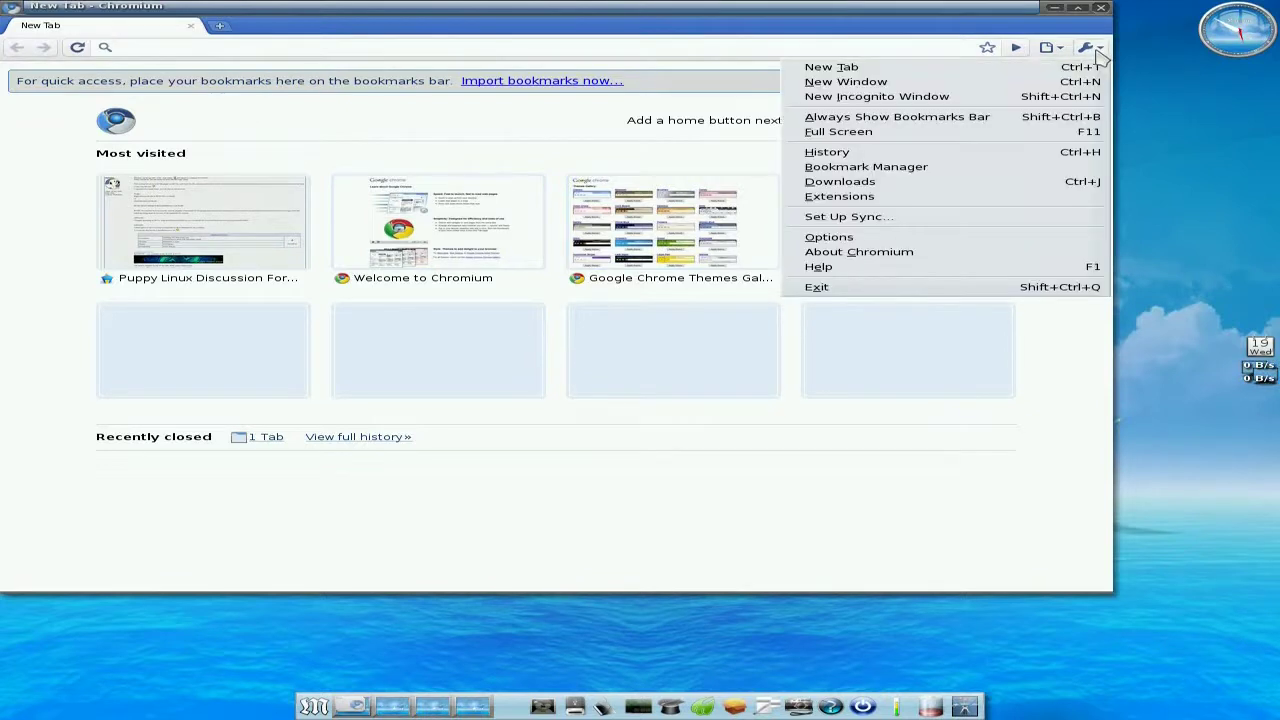
Step: Download calm-02.pet from the Runtt21 on Macpup.org page via History, then close Chromium
{"action": "left_click", "coordinate": [955, 152]}
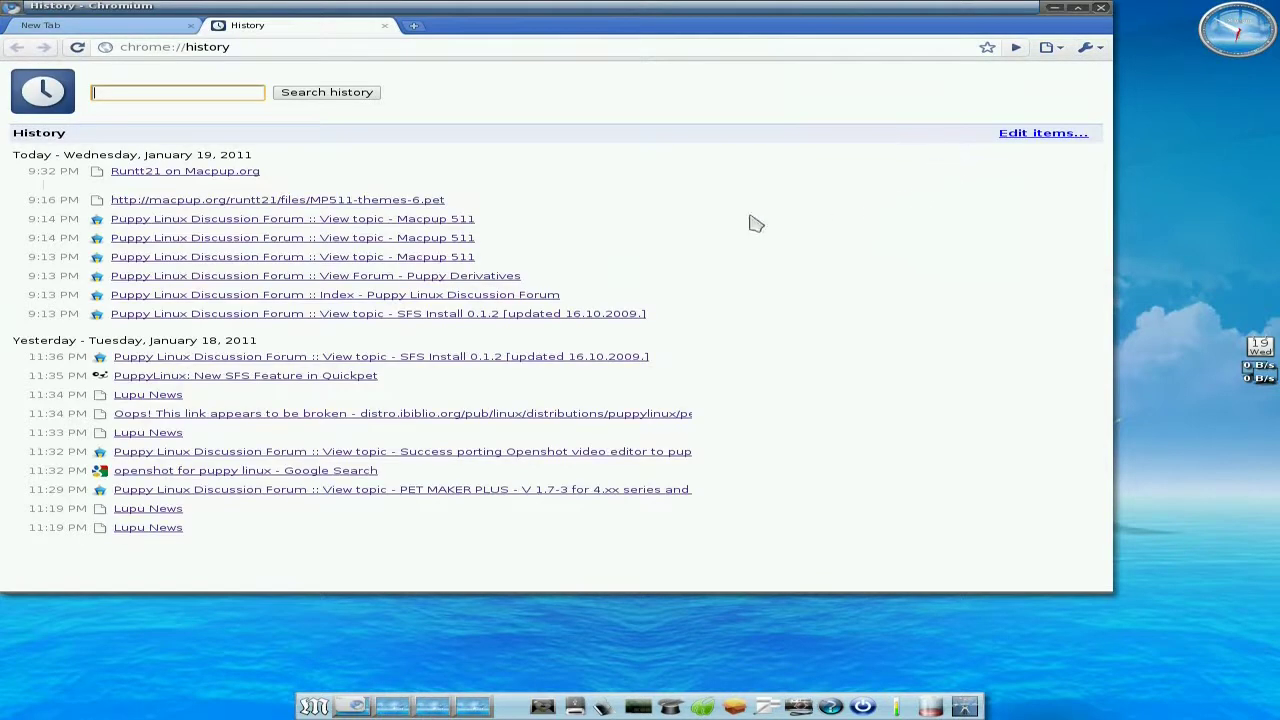
{"action": "left_click", "coordinate": [188, 172]}
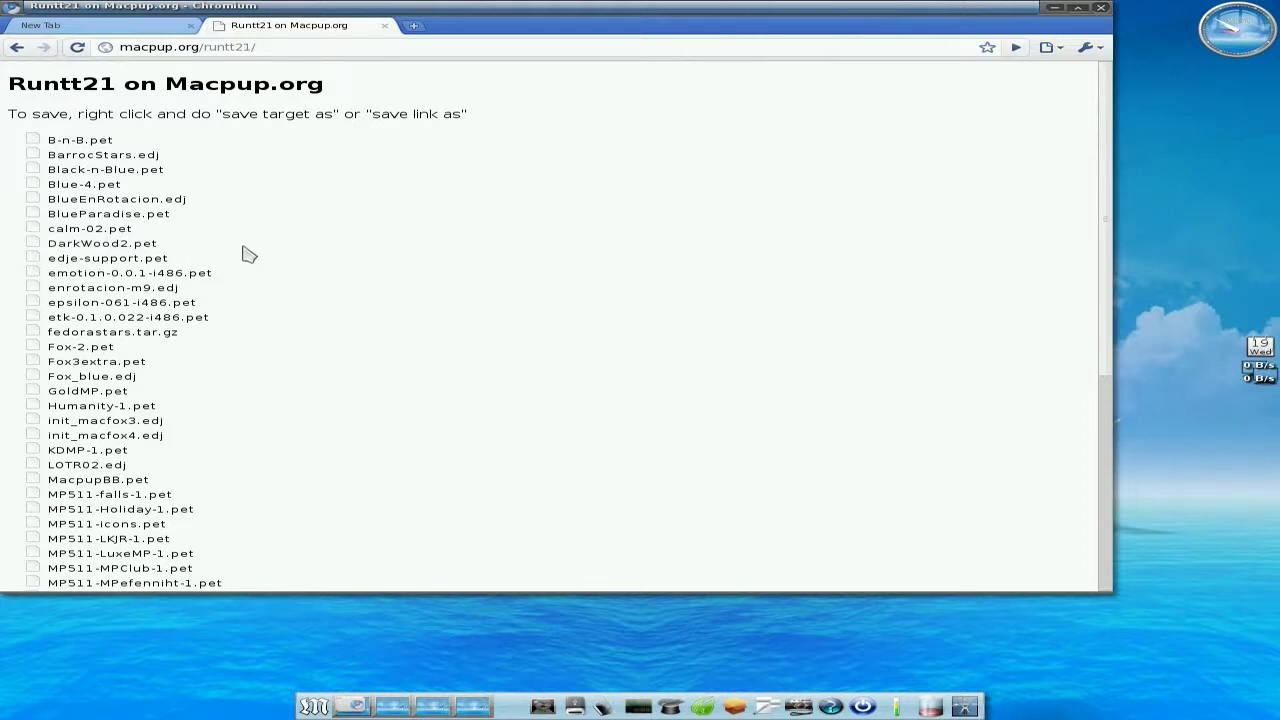
{"action": "left_click", "coordinate": [65, 232]}
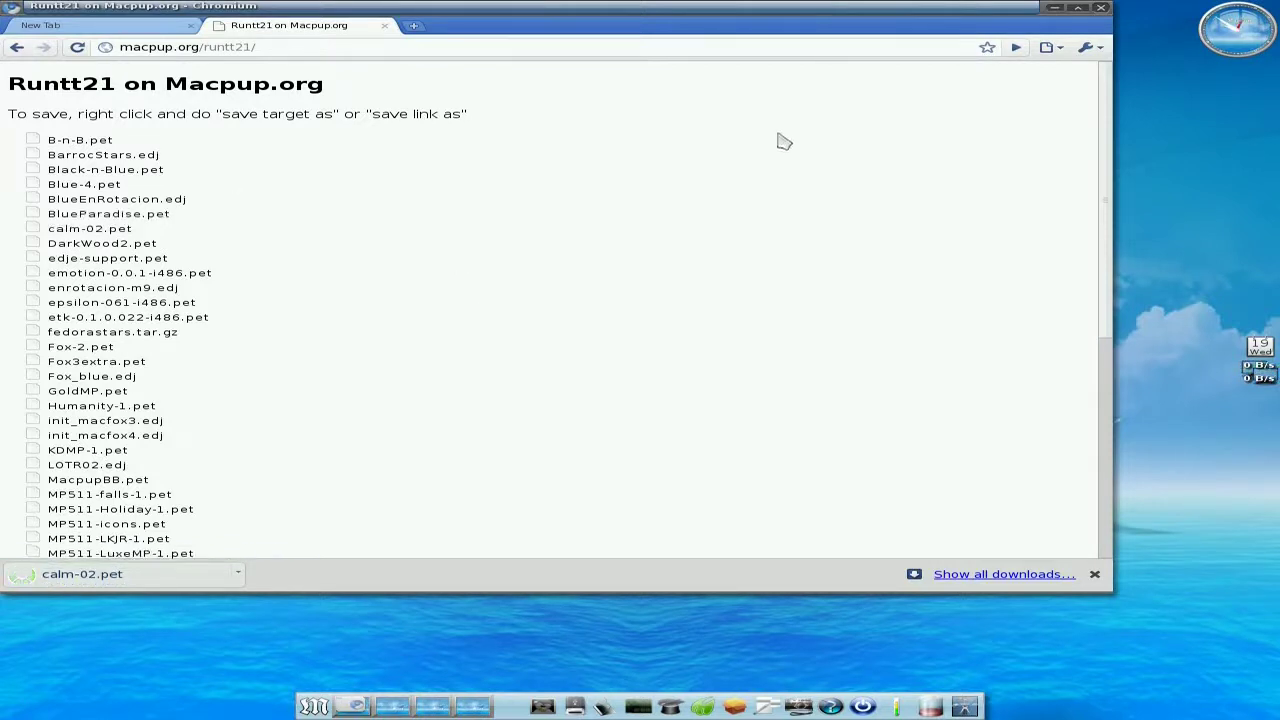
{"action": "left_click", "coordinate": [1101, 8]}
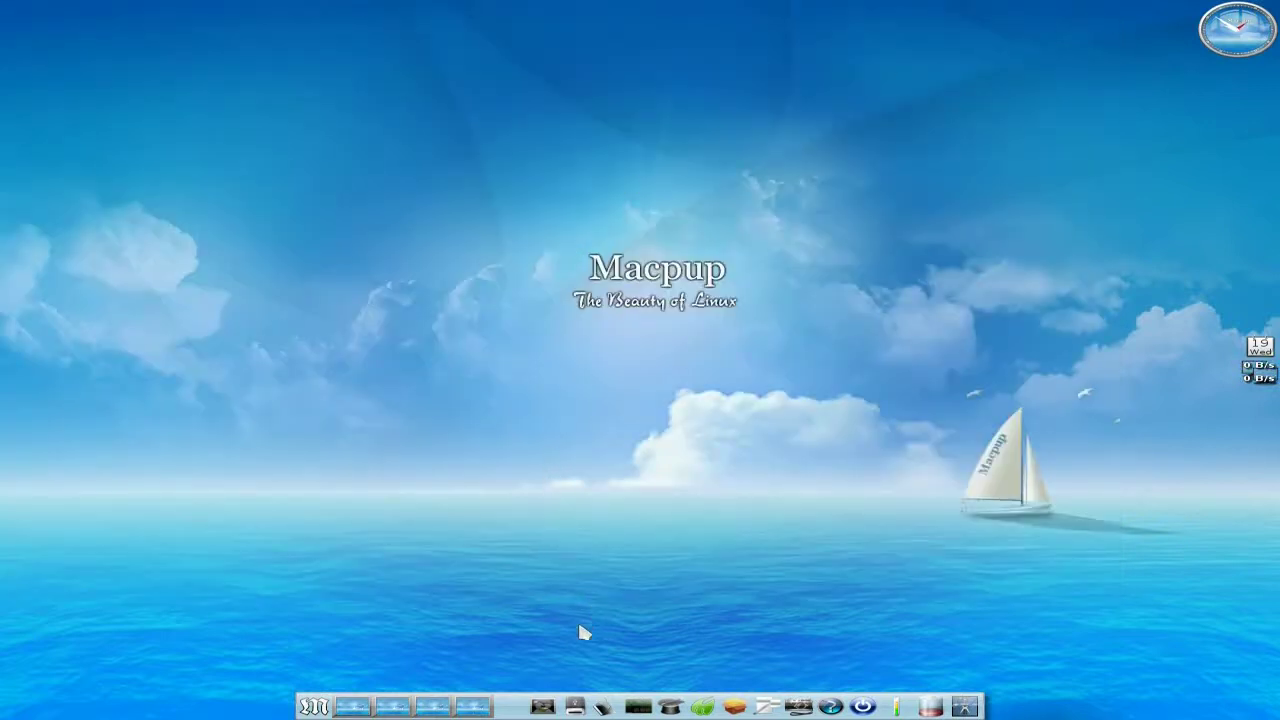
Step: Install calm-02.pet from ROX-Filer's Downloads folder through Puppy Package Manager
{"action": "left_click", "coordinate": [603, 705]}
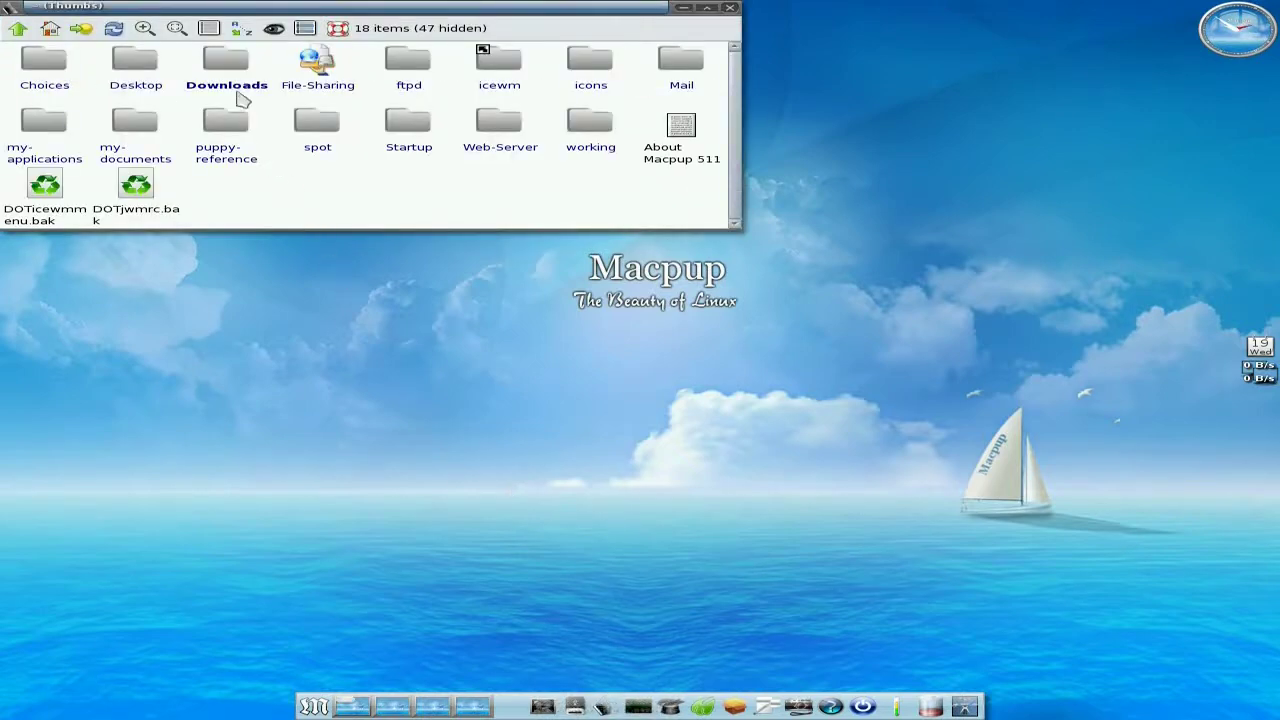
{"action": "left_click", "coordinate": [230, 68]}
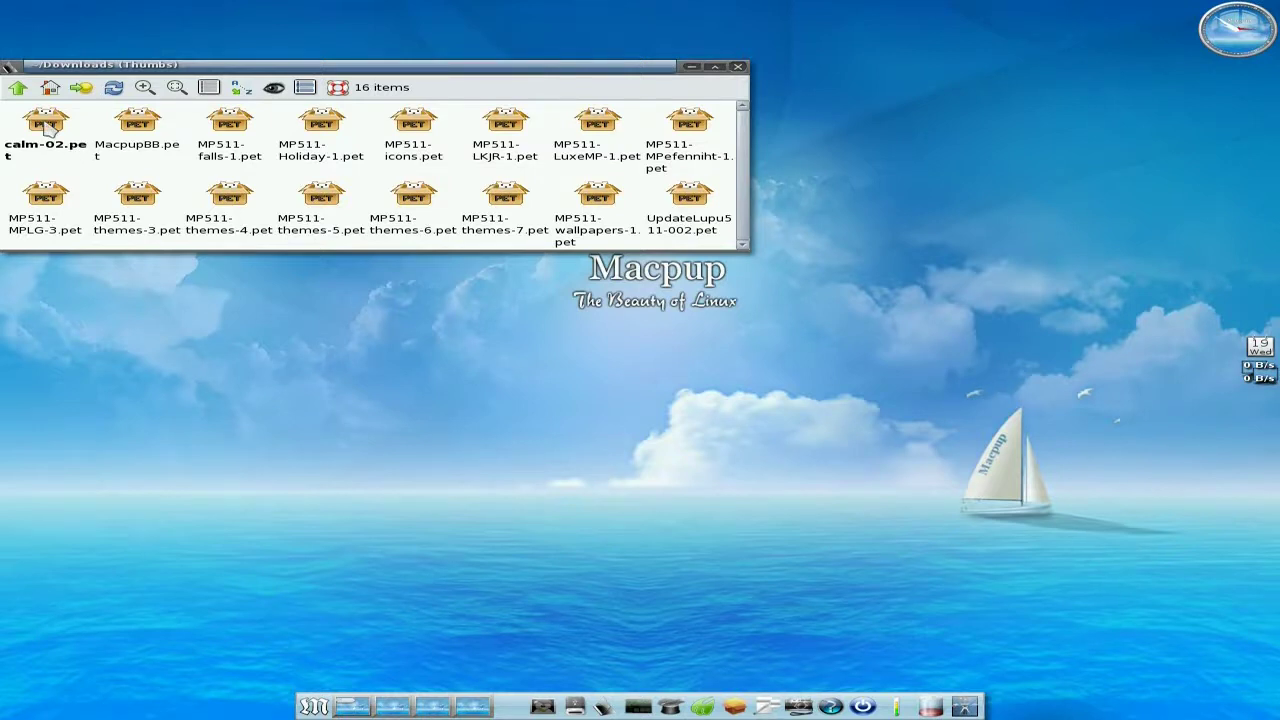
{"action": "left_click", "coordinate": [47, 118]}
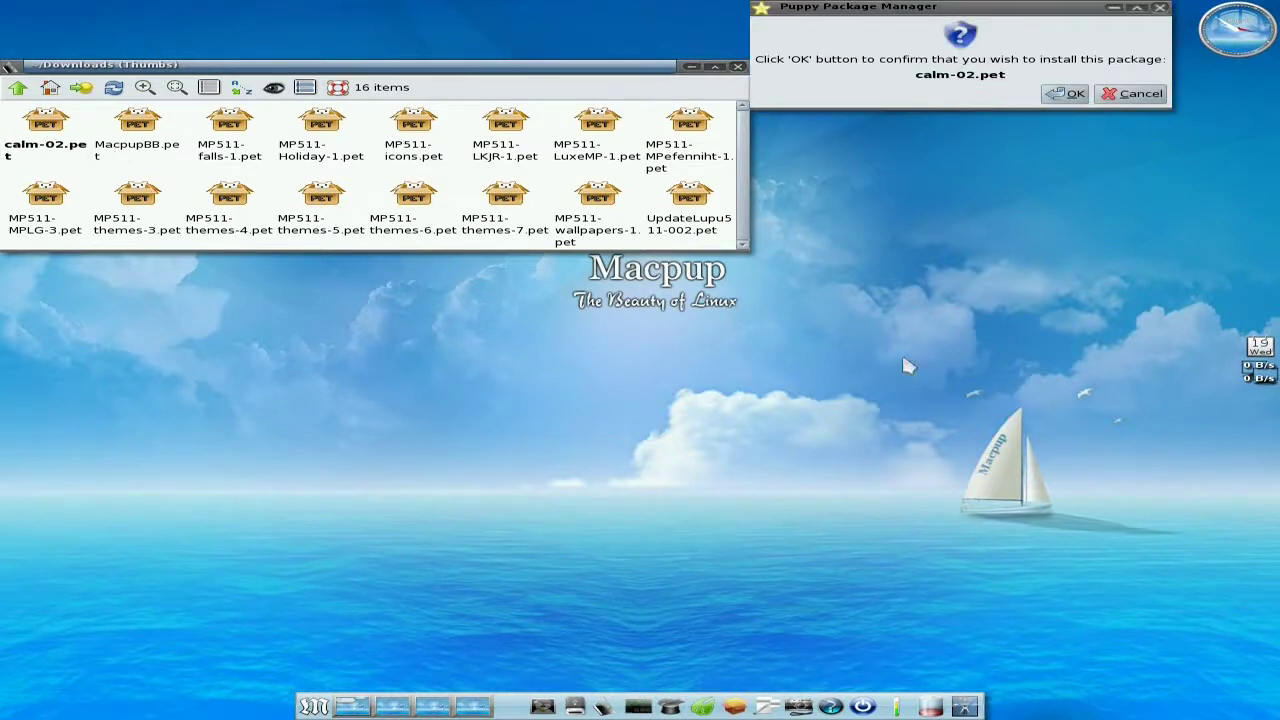
{"action": "left_click", "coordinate": [1065, 93]}
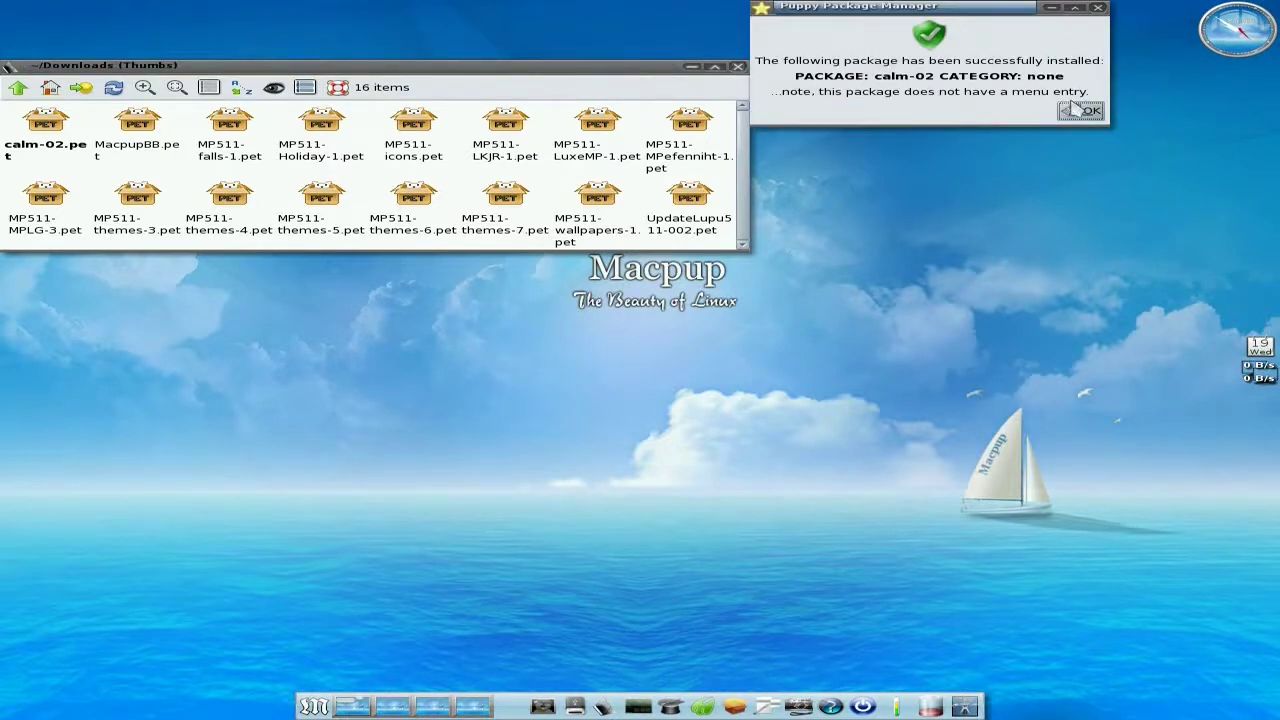
Step: Dismiss the install success message, close the Downloads window, and bring up the main menu's Settings
{"action": "left_click", "coordinate": [1077, 113]}
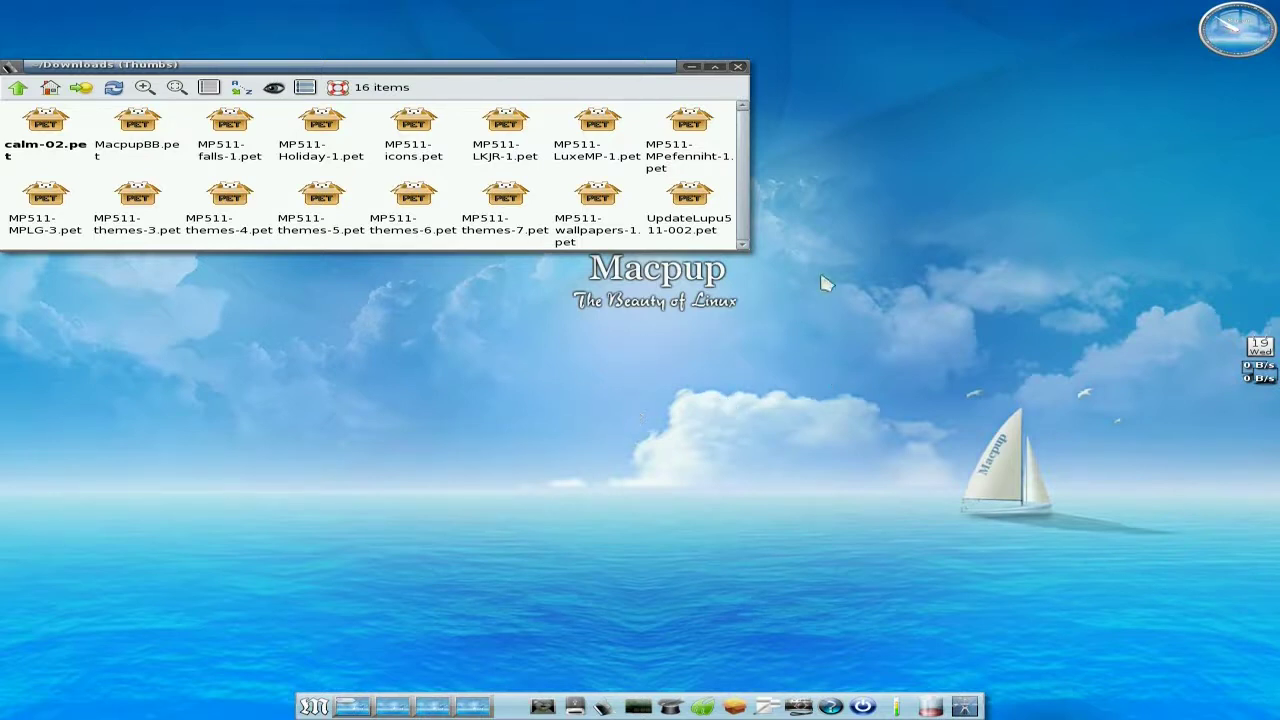
{"action": "left_click", "coordinate": [737, 66]}
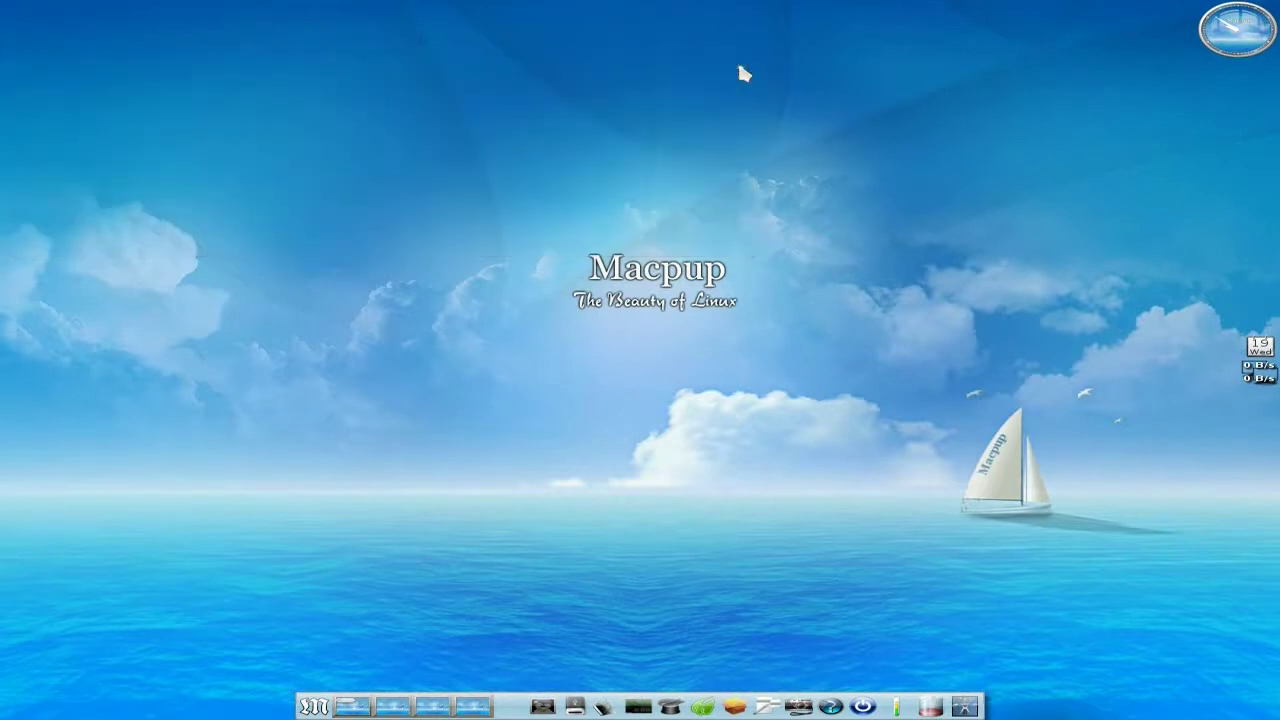
{"action": "left_click", "coordinate": [636, 225]}
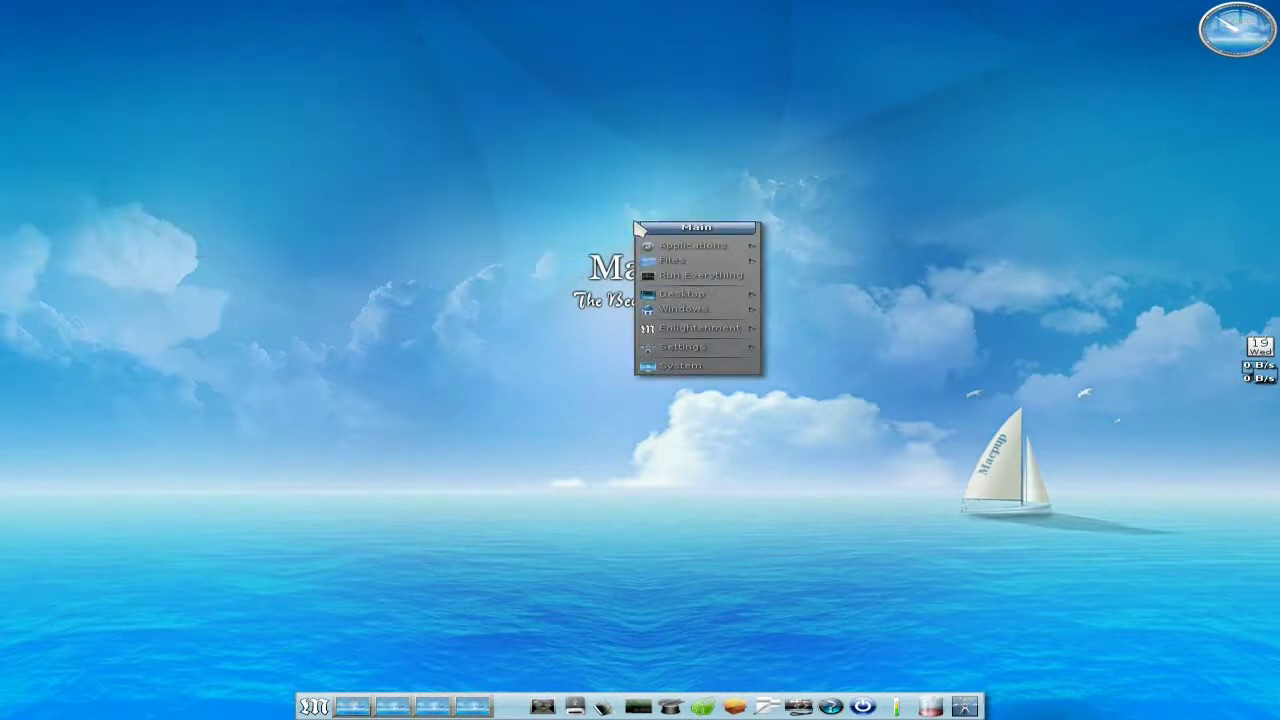
{"action": "mouse_move", "coordinate": [694, 348]}
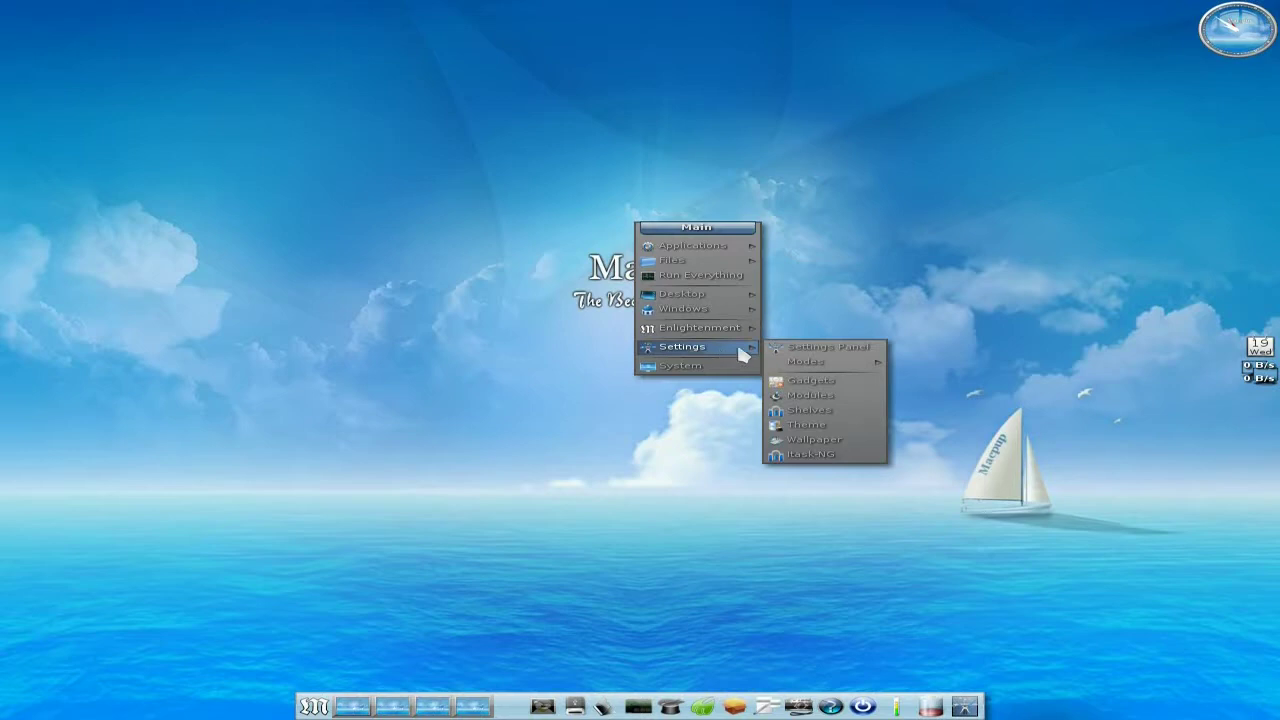
Step: Open the Theme Selector, preview MP-Calm_02, and apply the Holiday theme
{"action": "left_click", "coordinate": [806, 425]}
{"action": "scroll", "coordinate": [472, 300], "scroll_direction": "down", "scroll_amount": 3}
{"action": "scroll", "coordinate": [472, 300], "scroll_direction": "up", "scroll_amount": 2}
{"action": "scroll", "coordinate": [472, 300], "scroll_direction": "up", "scroll_amount": 2}
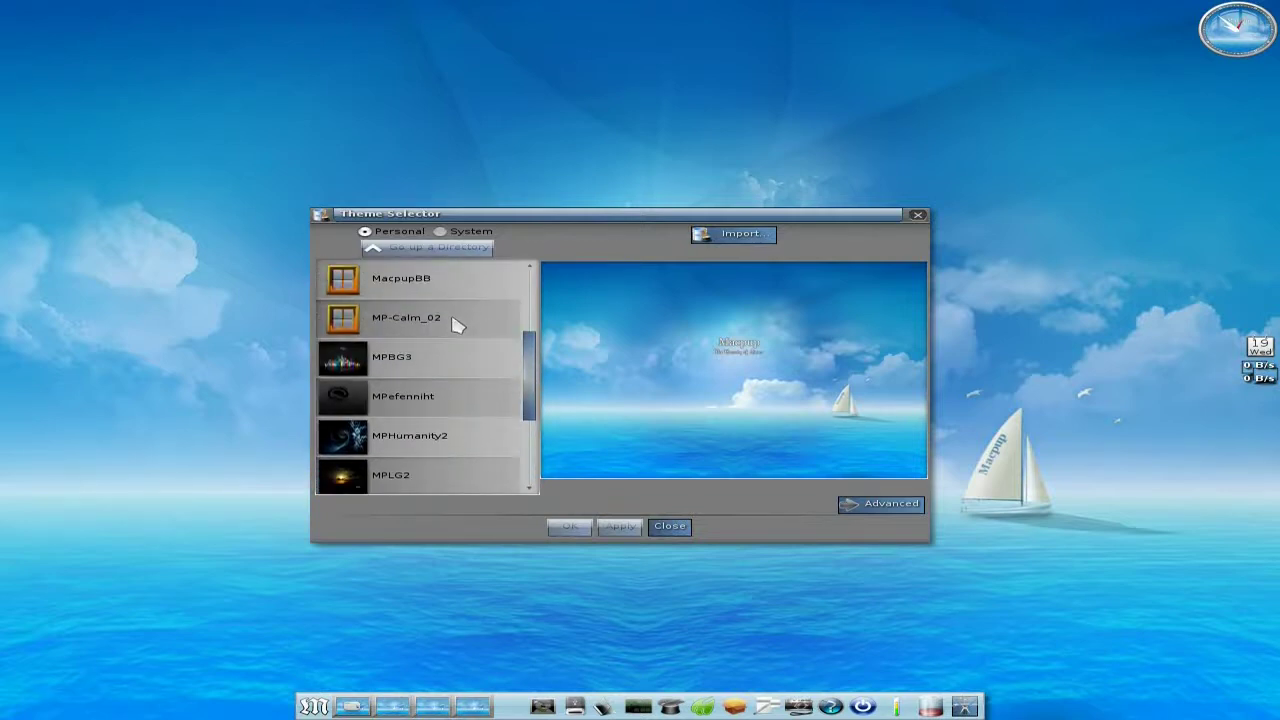
{"action": "left_click", "coordinate": [455, 320]}
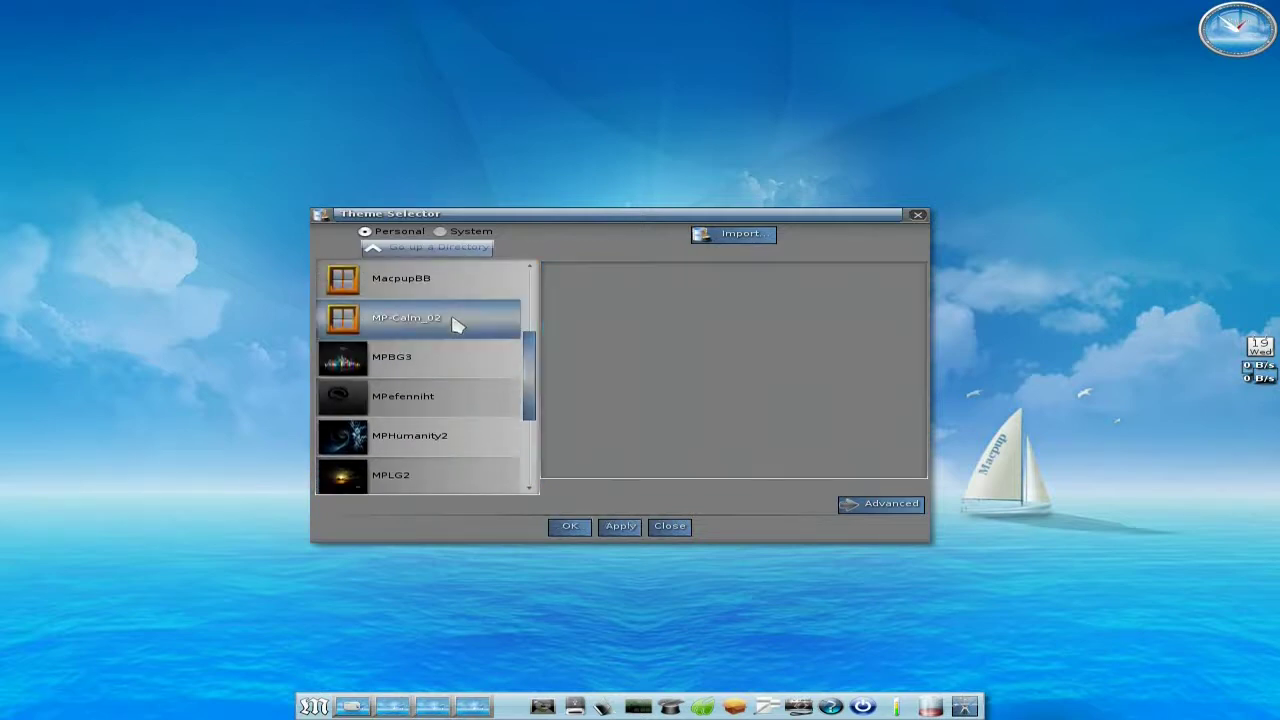
{"action": "scroll", "coordinate": [455, 323], "scroll_direction": "up", "scroll_amount": 1}
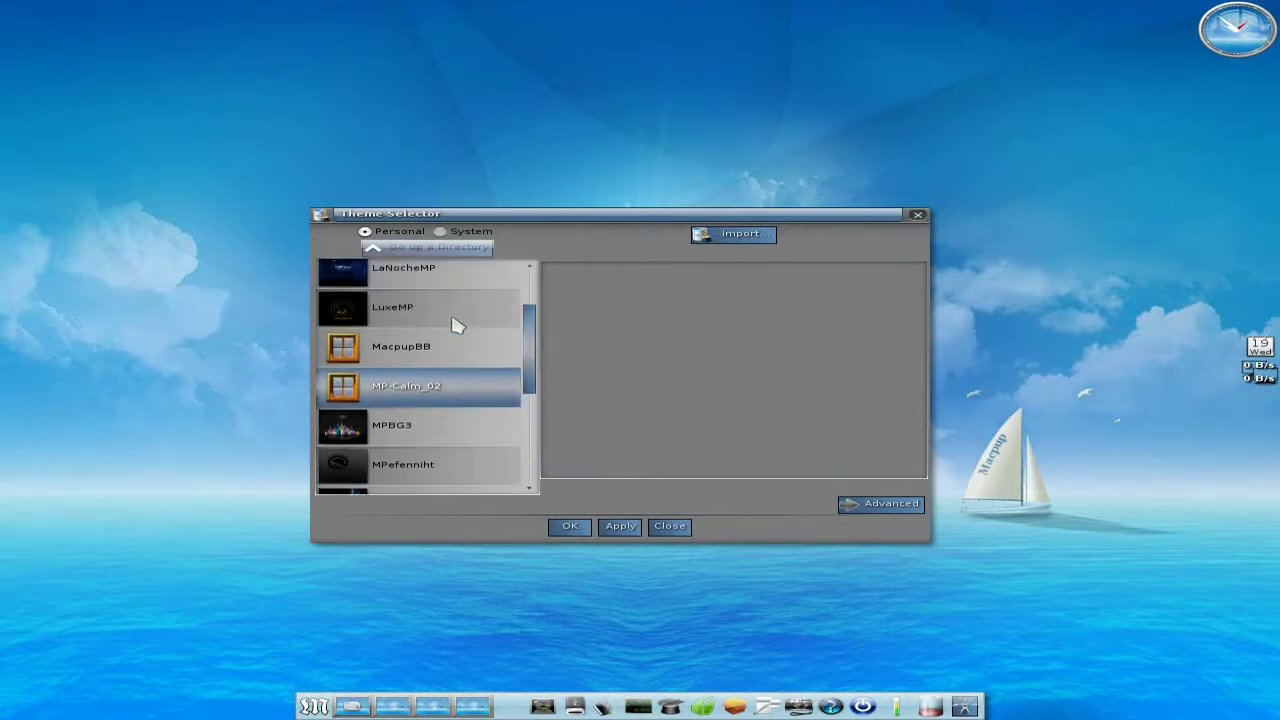
{"action": "scroll", "coordinate": [455, 323], "scroll_direction": "up", "scroll_amount": 2}
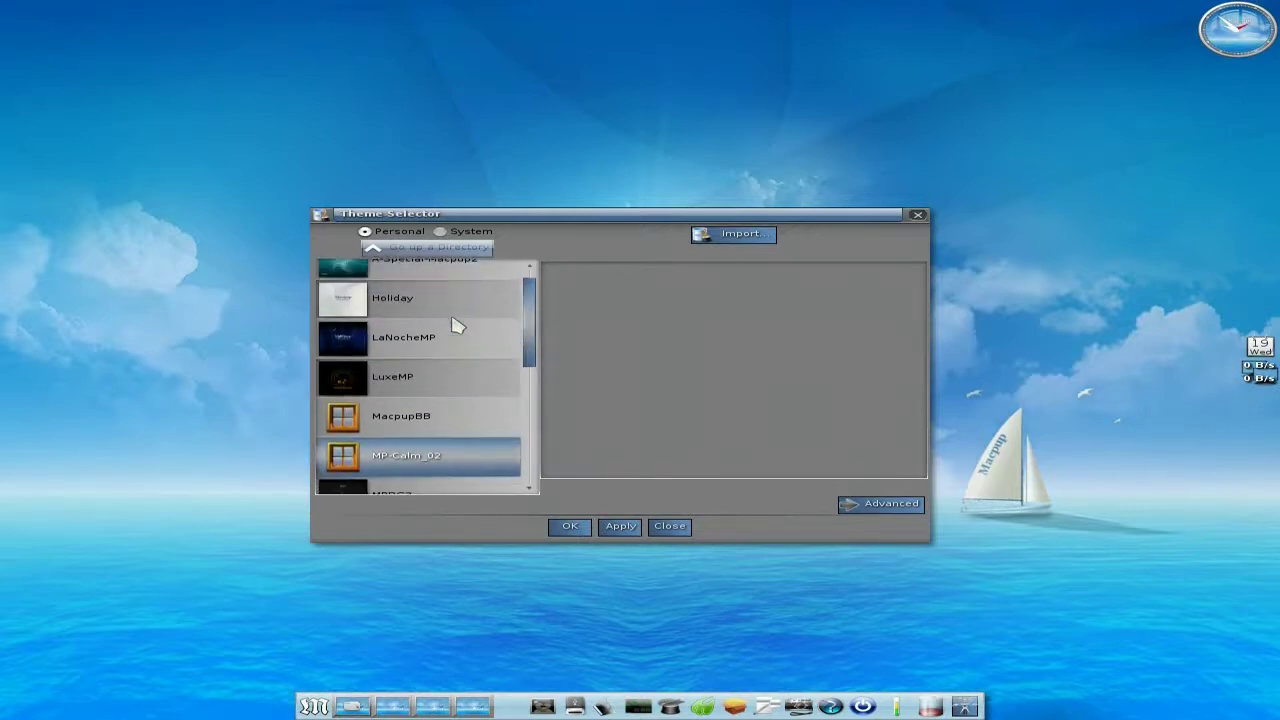
{"action": "left_click", "coordinate": [455, 323]}
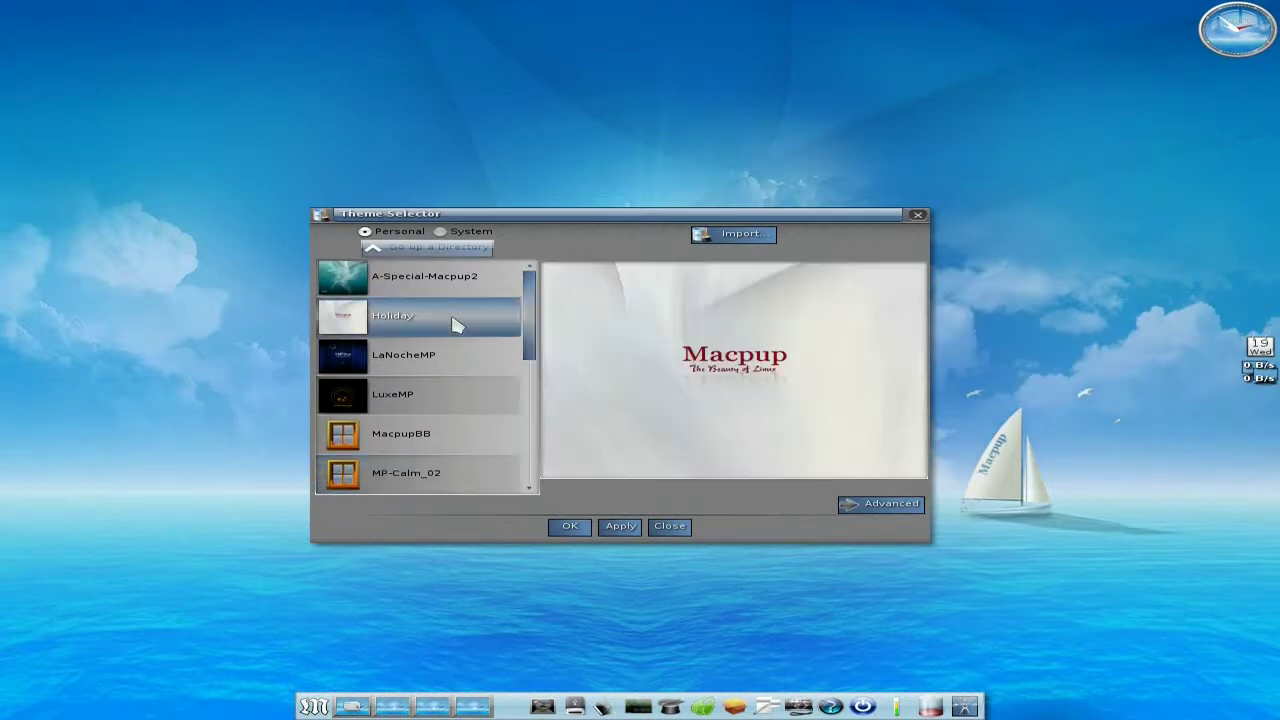
{"action": "left_click", "coordinate": [620, 526]}
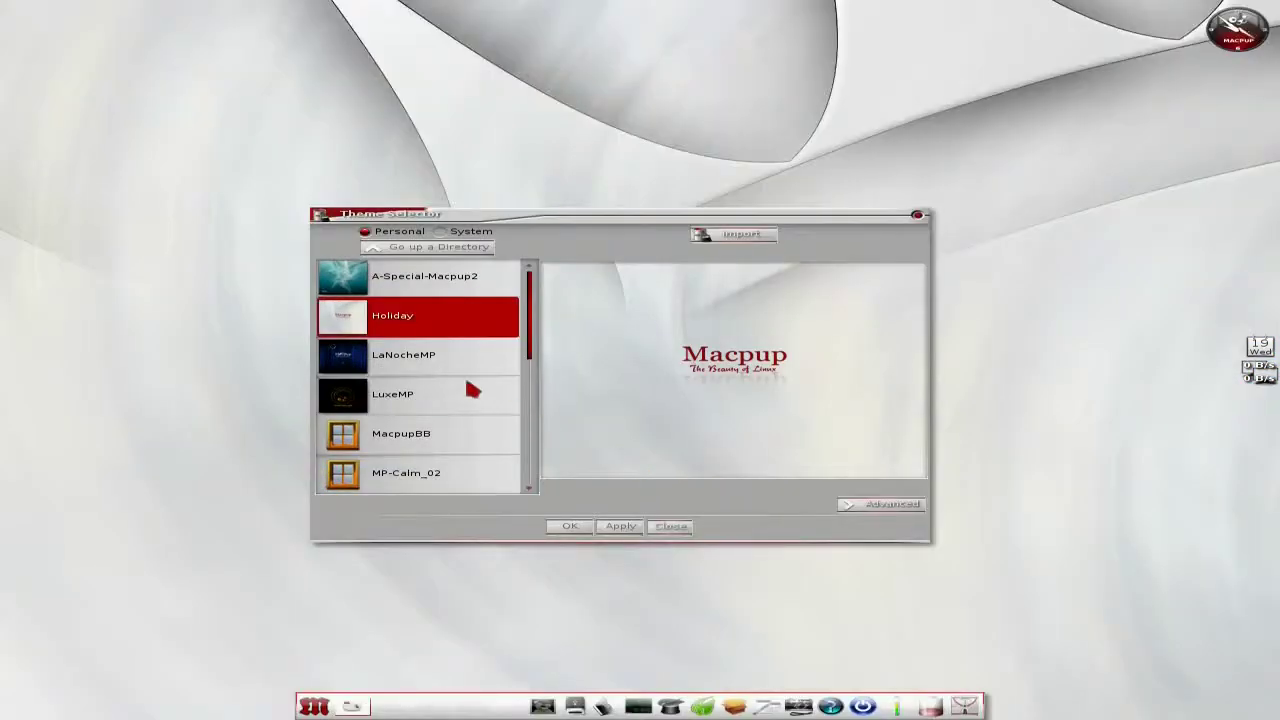
Step: Apply the grey MPLG3 theme and close the Theme Selector
{"action": "scroll", "coordinate": [472, 390], "scroll_direction": "down", "scroll_amount": 4}
{"action": "scroll", "coordinate": [472, 390], "scroll_direction": "down", "scroll_amount": 2}
{"action": "scroll", "coordinate": [472, 390], "scroll_direction": "down", "scroll_amount": 2}
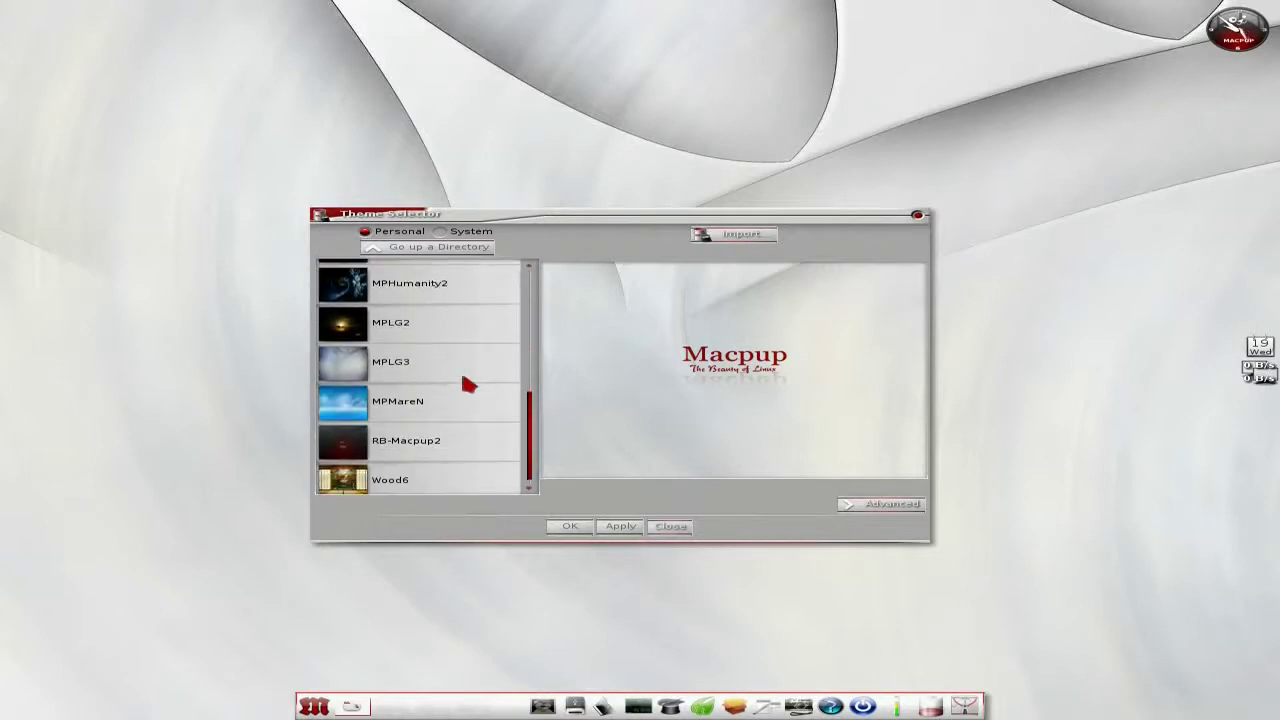
{"action": "left_click", "coordinate": [457, 376]}
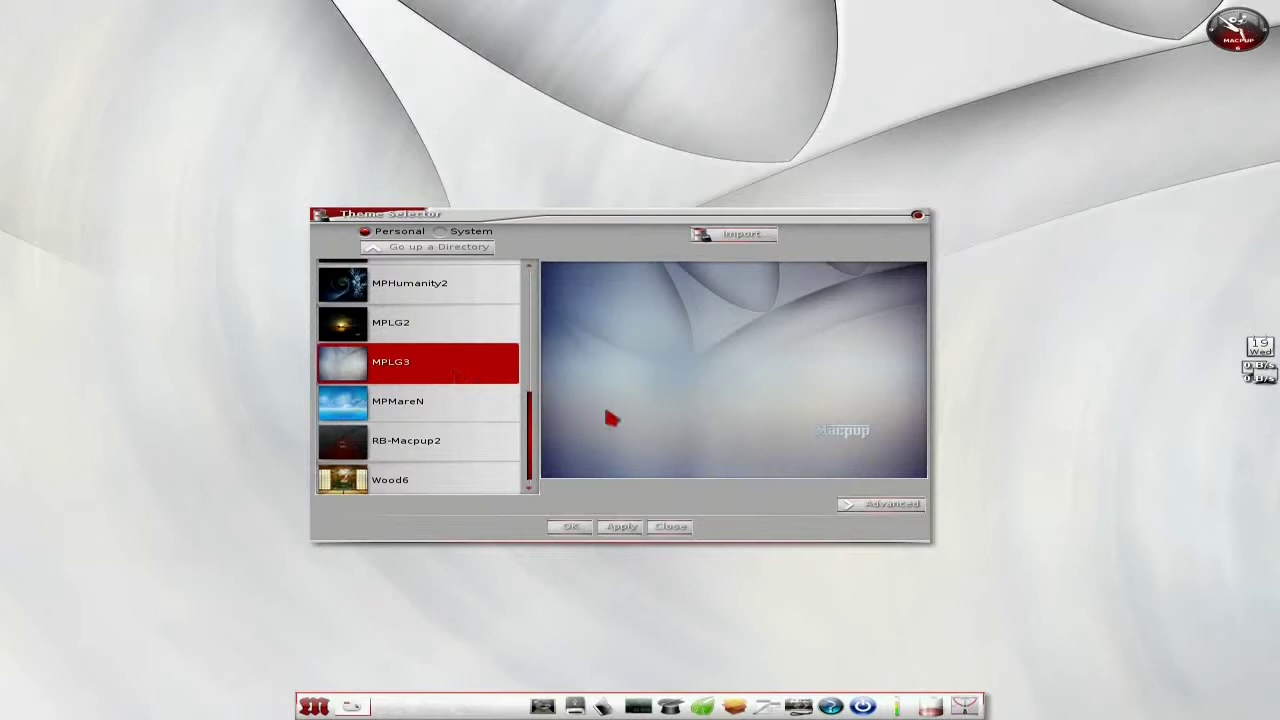
{"action": "left_click", "coordinate": [628, 526]}
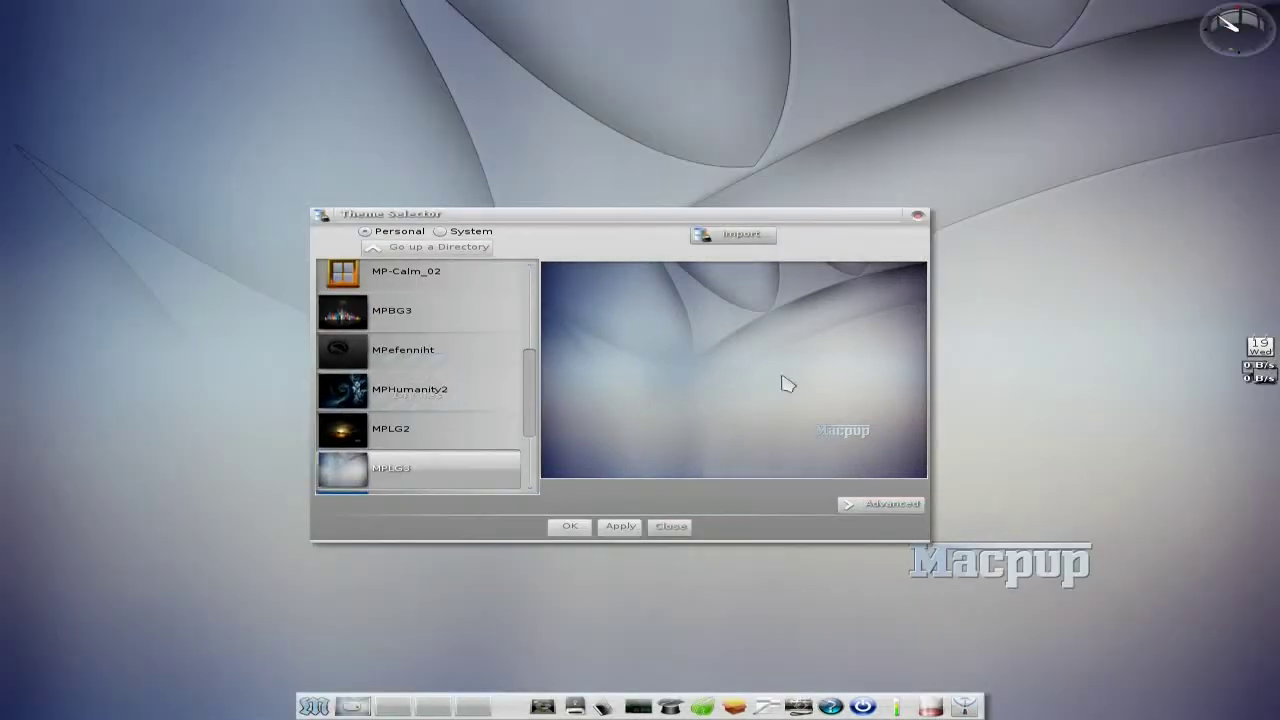
{"action": "left_click", "coordinate": [917, 215]}
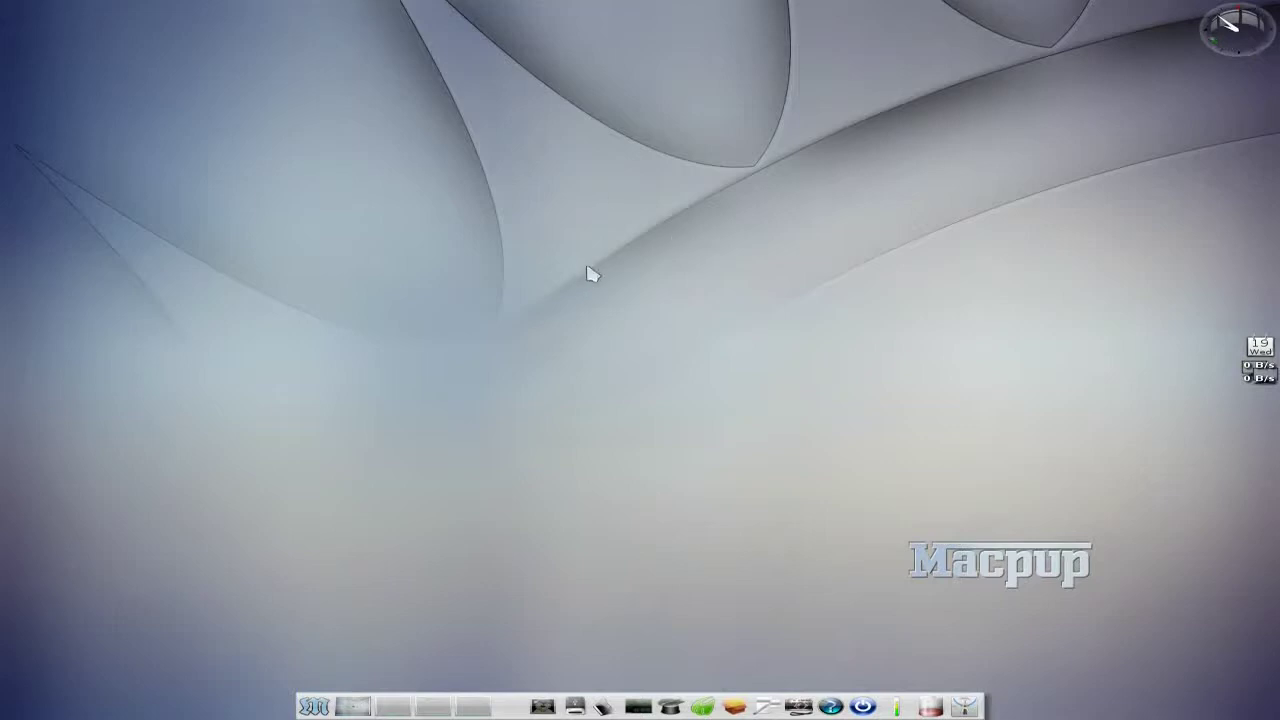
Step: Launch Puppy Package Manager from the main menu's Applications > Setup
{"action": "left_click", "coordinate": [558, 200]}
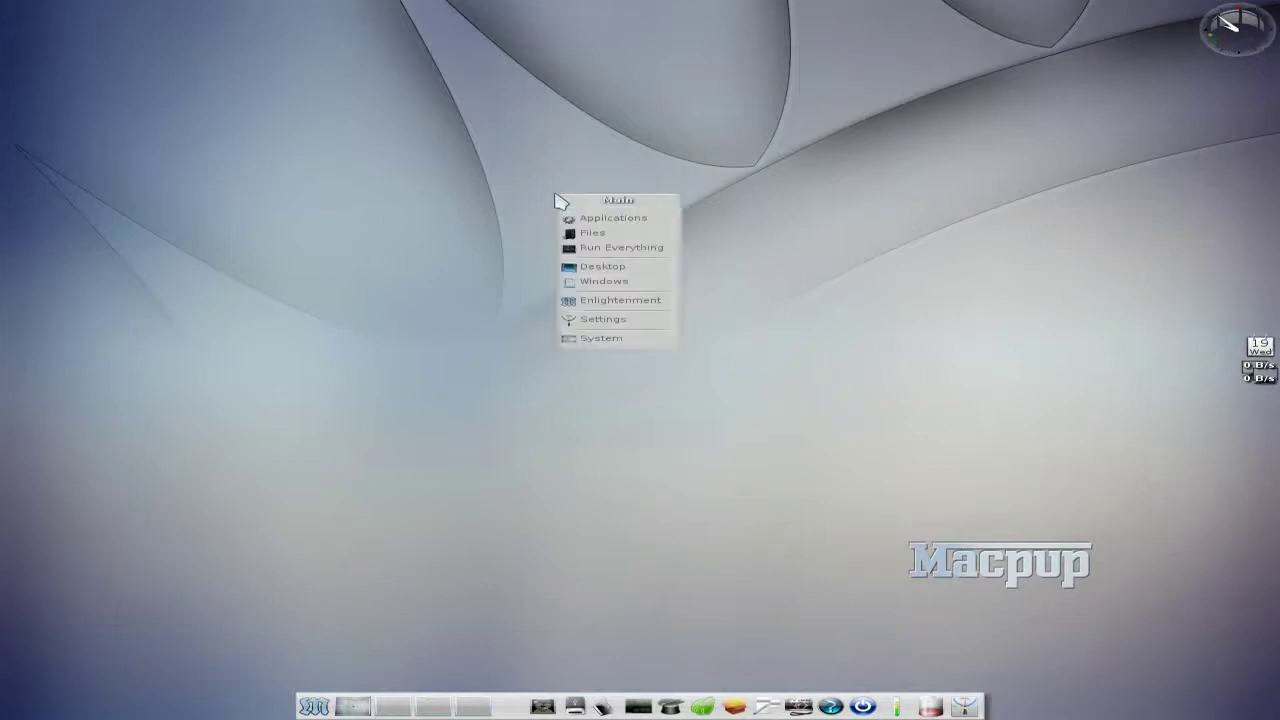
{"action": "mouse_move", "coordinate": [579, 221]}
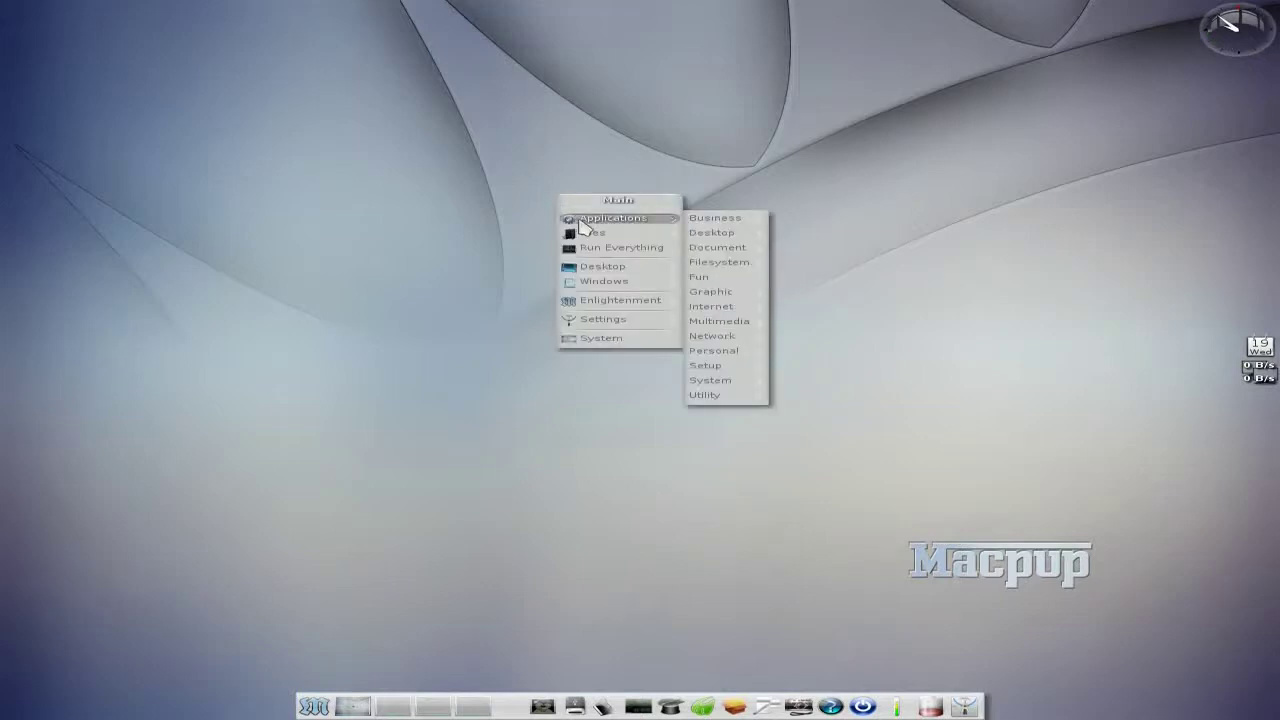
{"action": "mouse_move", "coordinate": [713, 250]}
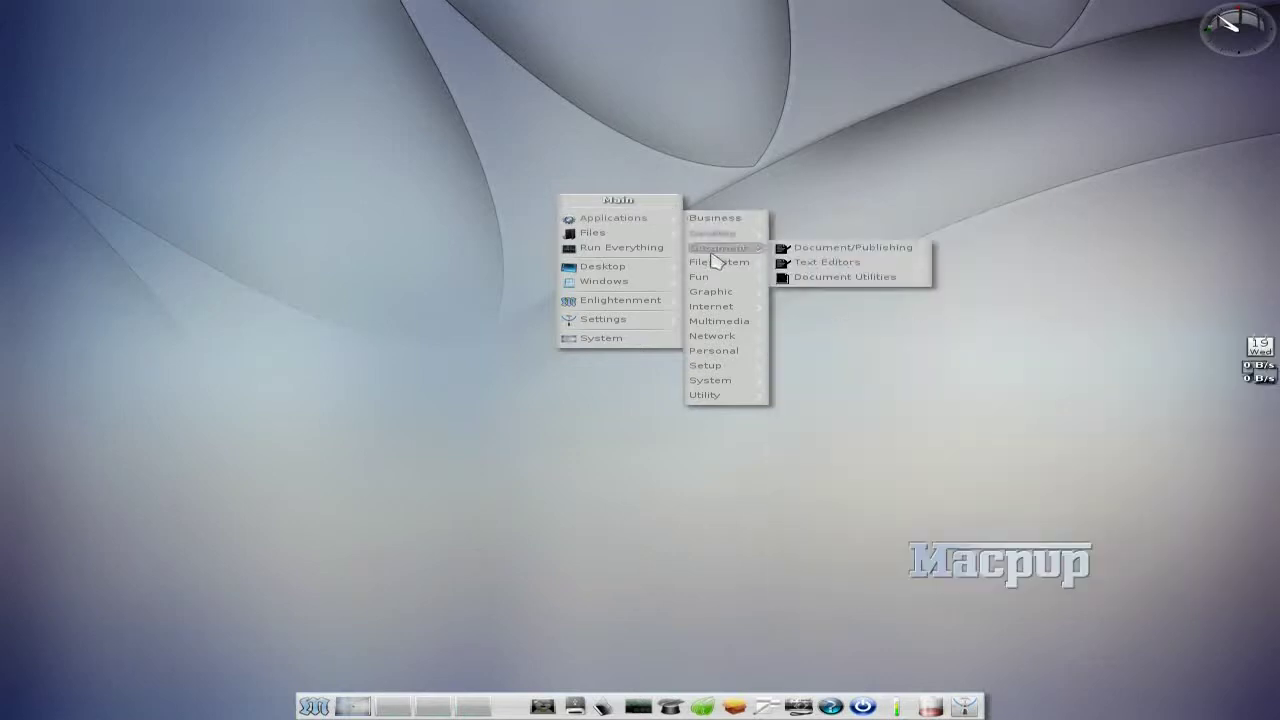
{"action": "mouse_move", "coordinate": [709, 296]}
{"action": "mouse_move", "coordinate": [714, 366]}
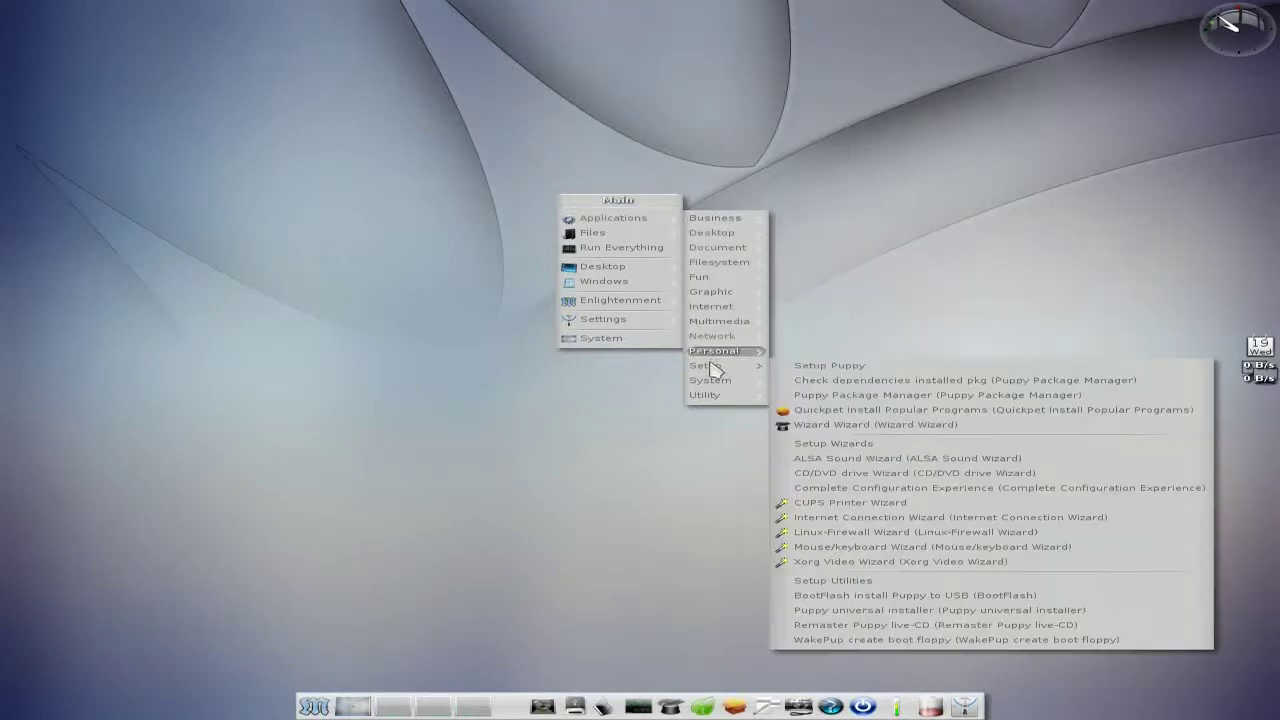
{"action": "left_click", "coordinate": [820, 395]}
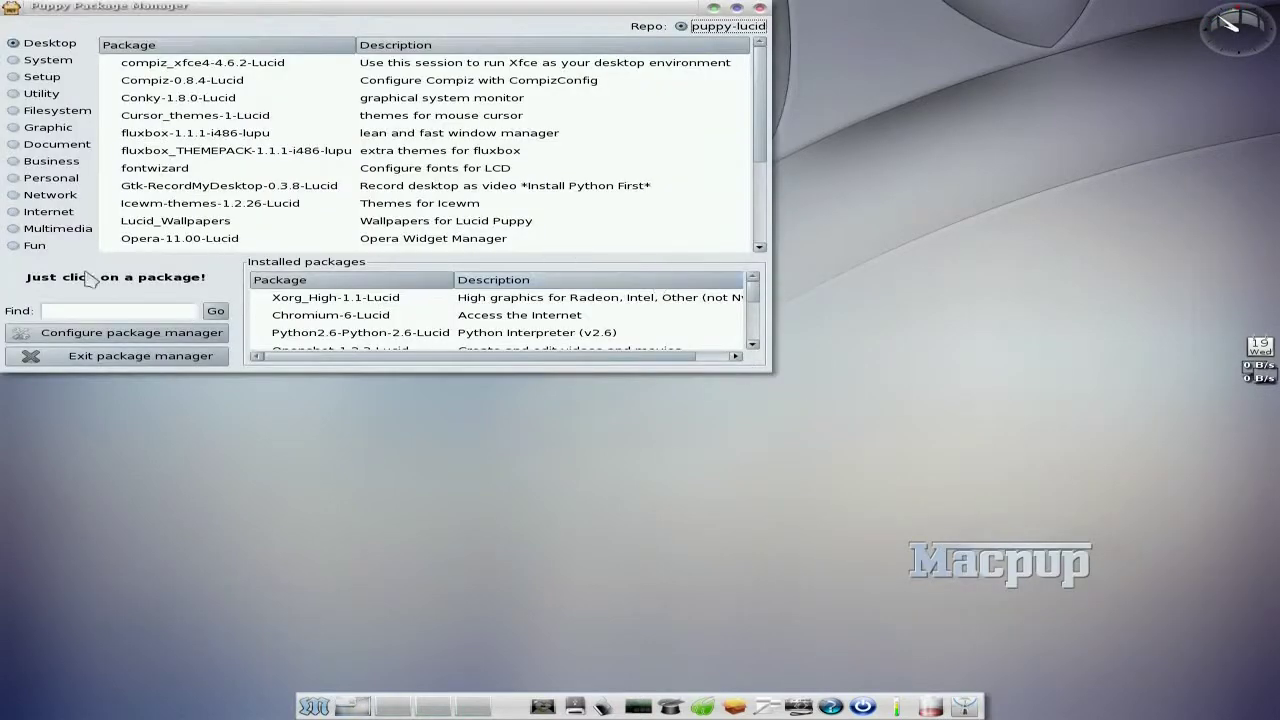
{"action": "left_click", "coordinate": [143, 341]}
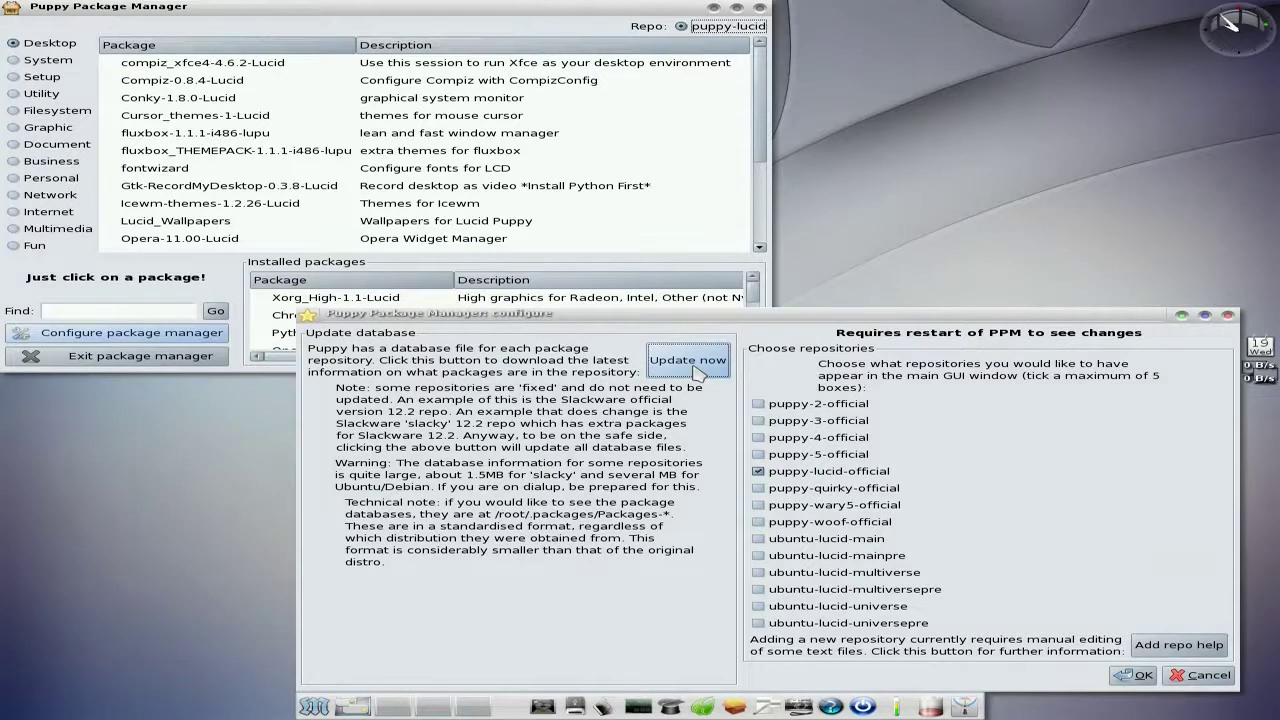
{"action": "left_click", "coordinate": [1228, 316]}
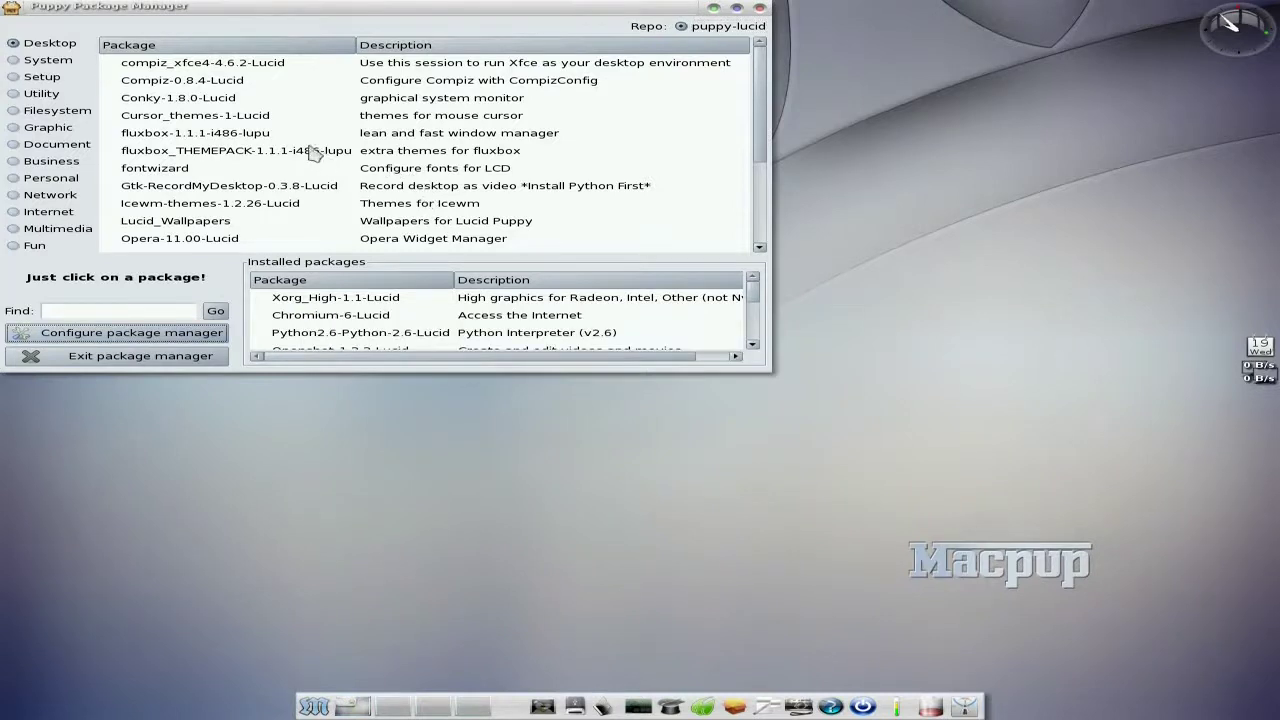
{"action": "scroll", "coordinate": [241, 146], "scroll_direction": "down", "scroll_amount": 4}
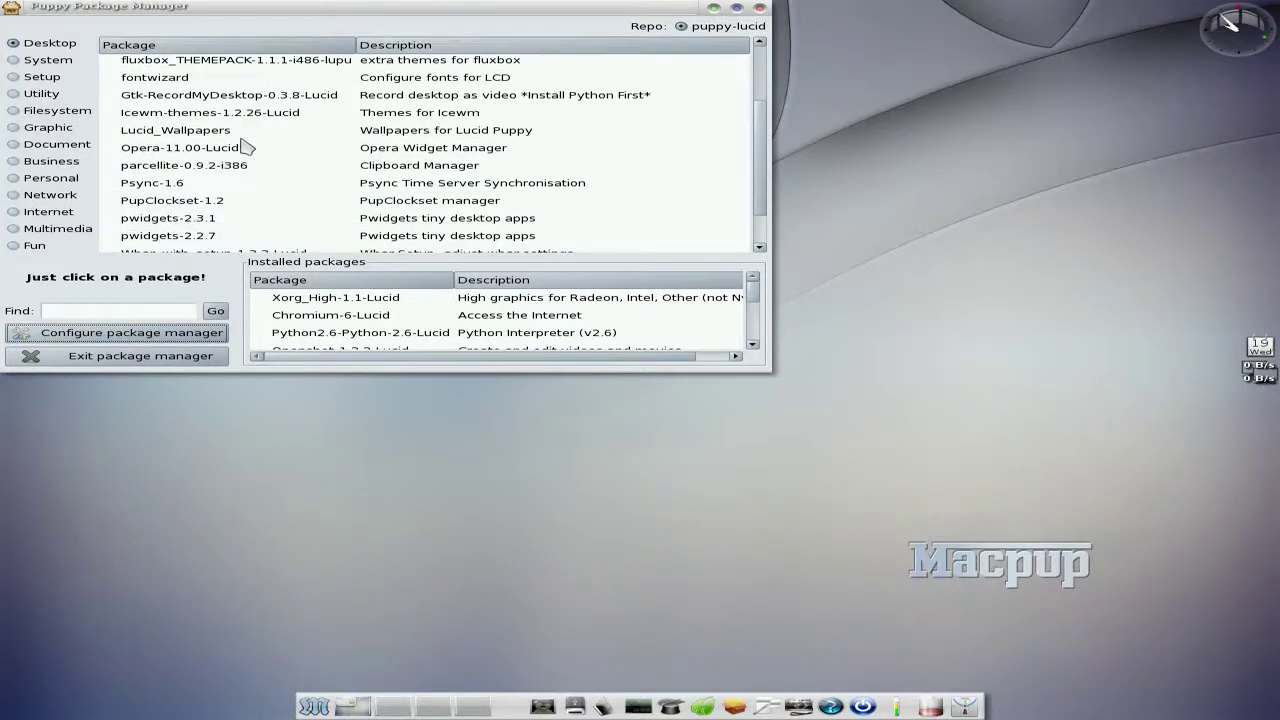
{"action": "scroll", "coordinate": [247, 147], "scroll_direction": "up", "scroll_amount": 4}
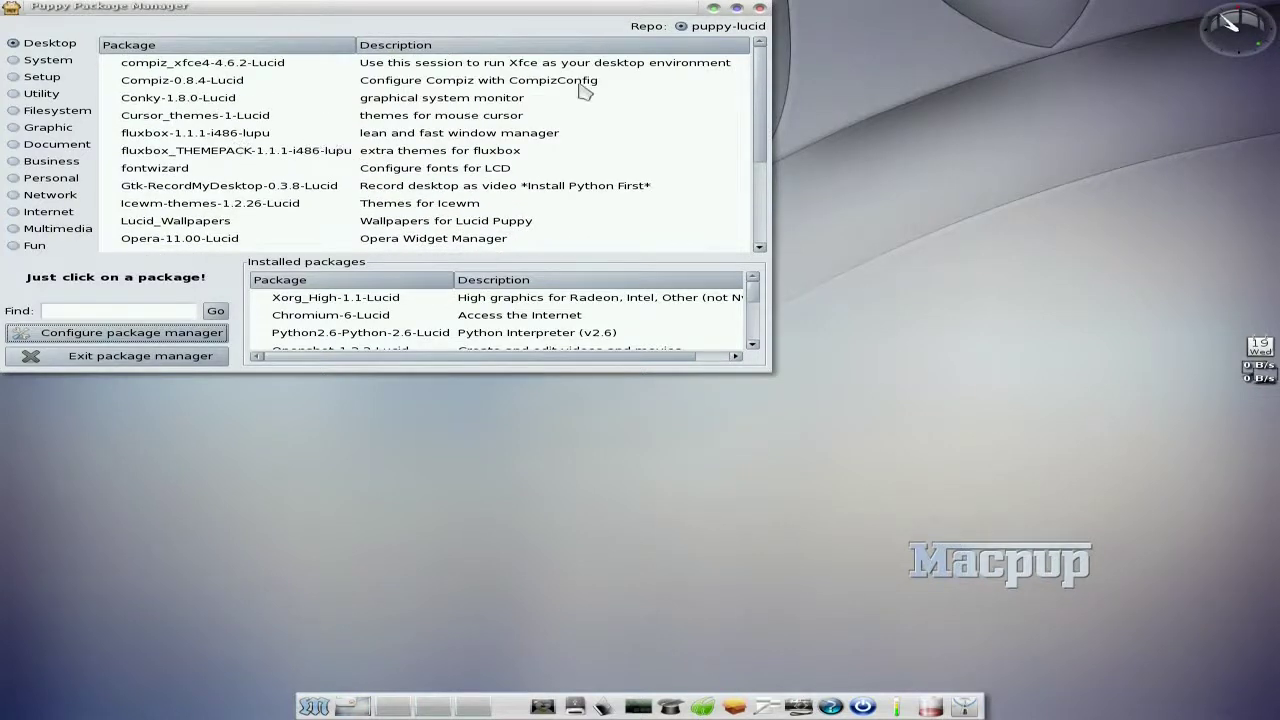
{"action": "left_click", "coordinate": [760, 9]}
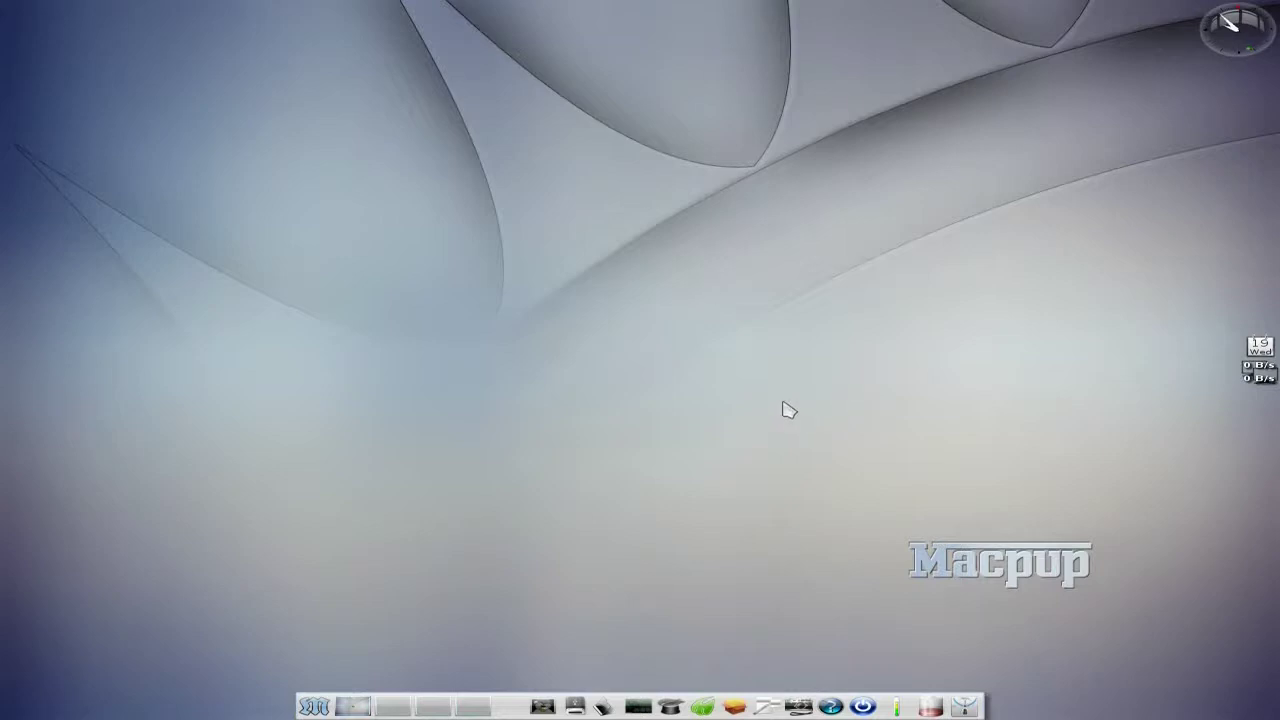
Step: Launch OpenShot Video Editor from the main menu's Applications > Multimedia
{"action": "left_click", "coordinate": [449, 327]}
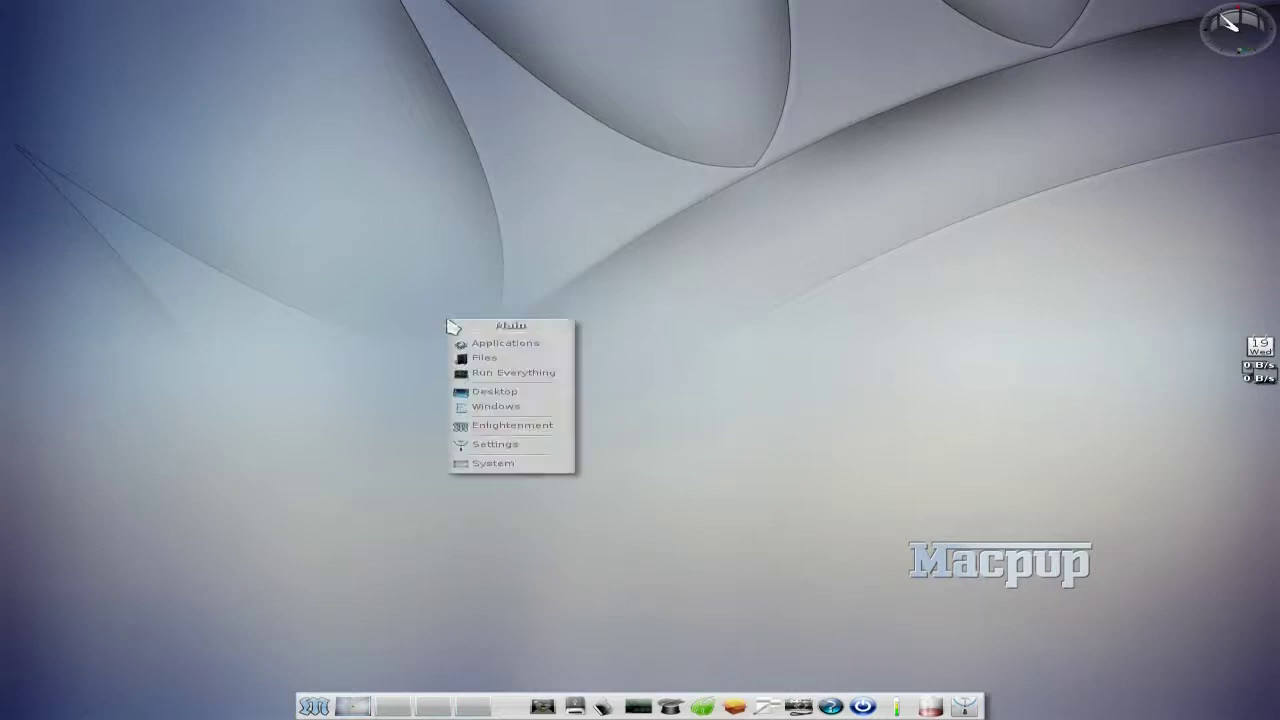
{"action": "mouse_move", "coordinate": [478, 343]}
{"action": "mouse_move", "coordinate": [605, 346]}
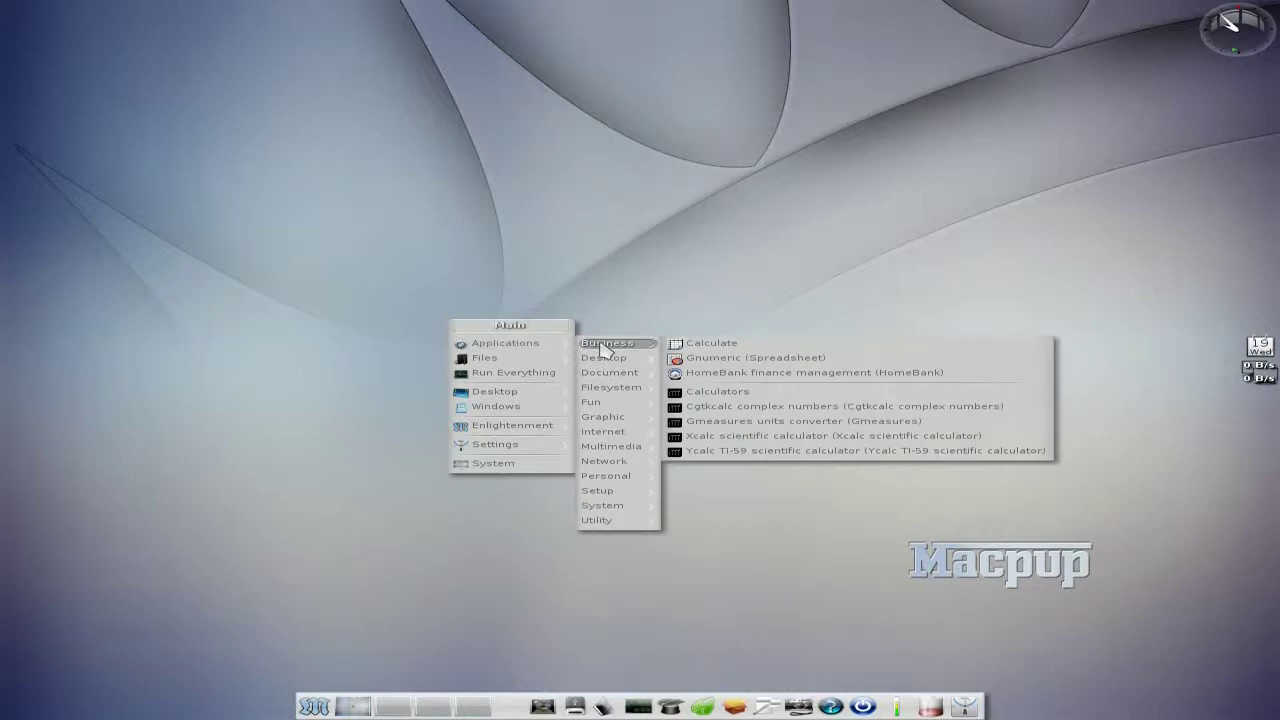
{"action": "mouse_move", "coordinate": [615, 446]}
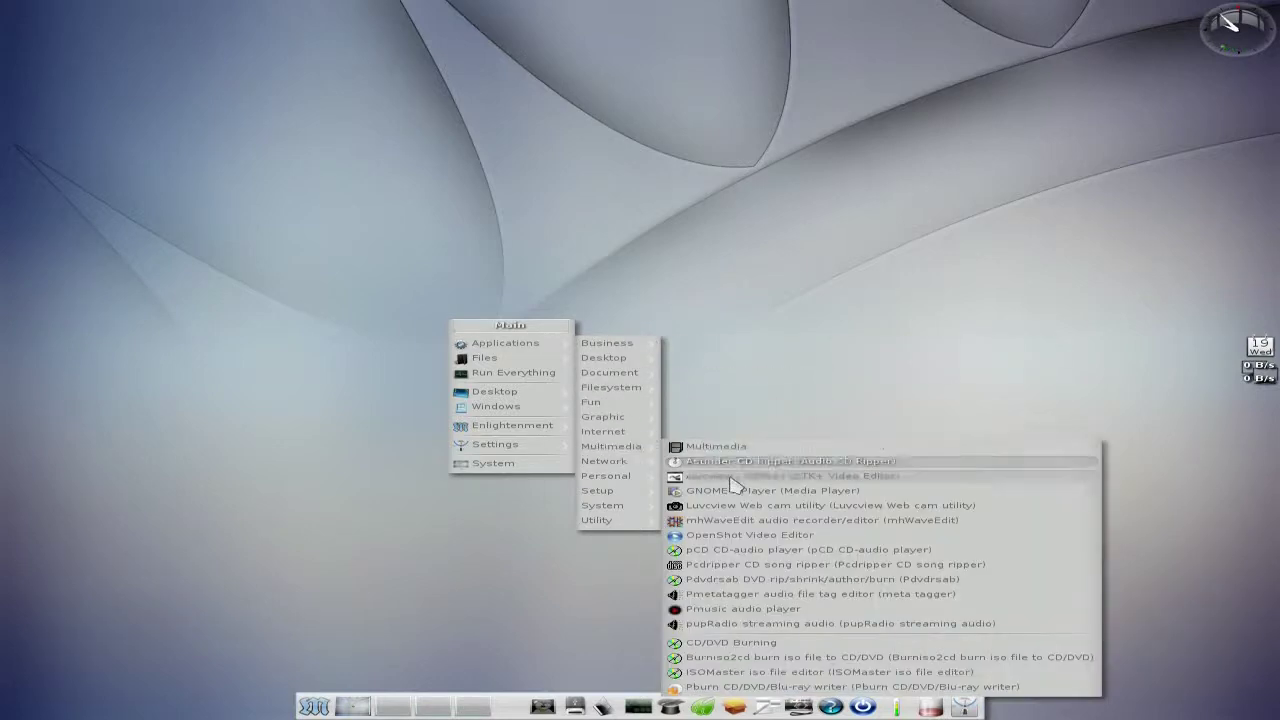
{"action": "left_click", "coordinate": [737, 538]}
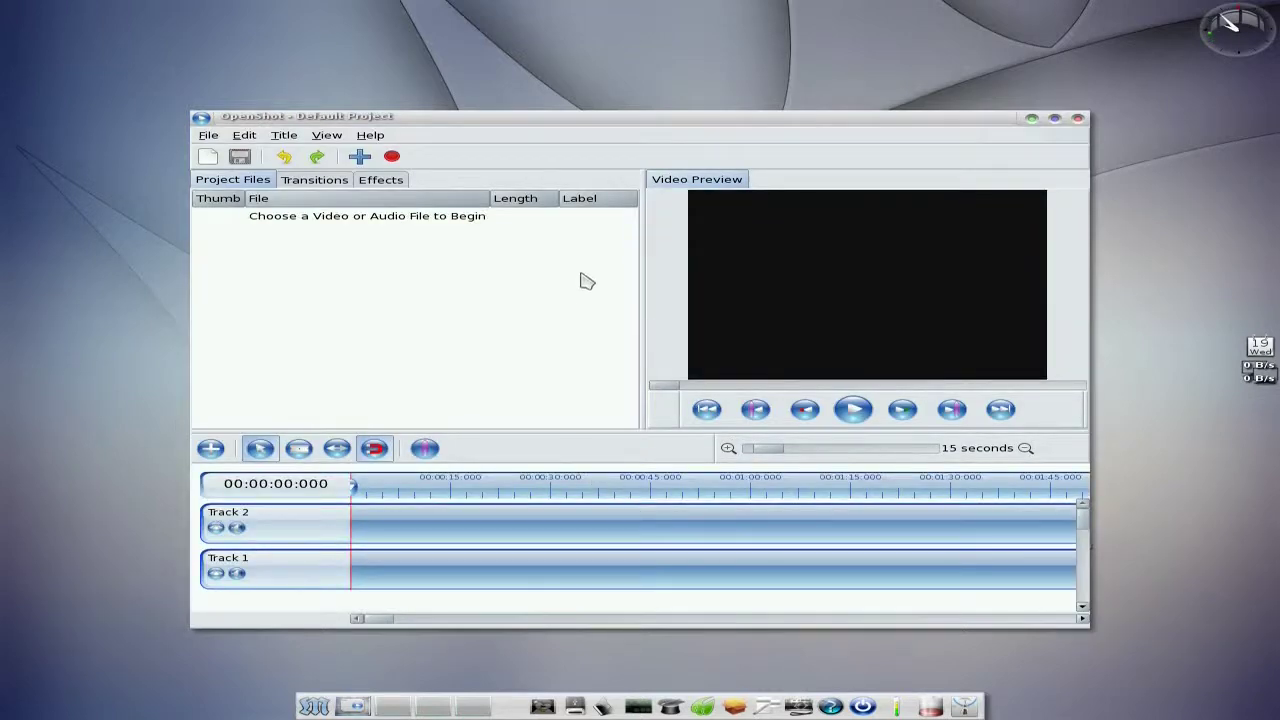
Step: Move the OpenShot window to the top-left, then open and dismiss the Title menu
{"action": "left_click_drag", "start_coordinate": [676, 122], "coordinate": [654, 7]}
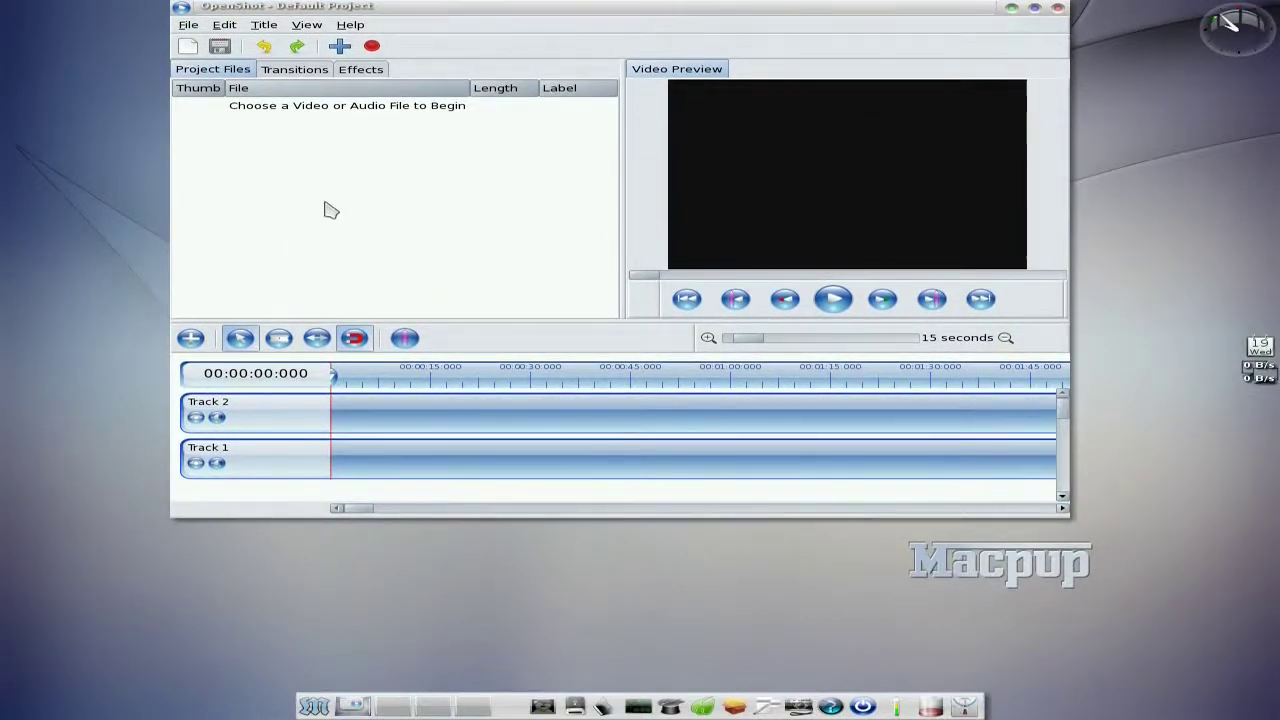
{"action": "left_click", "coordinate": [265, 25]}
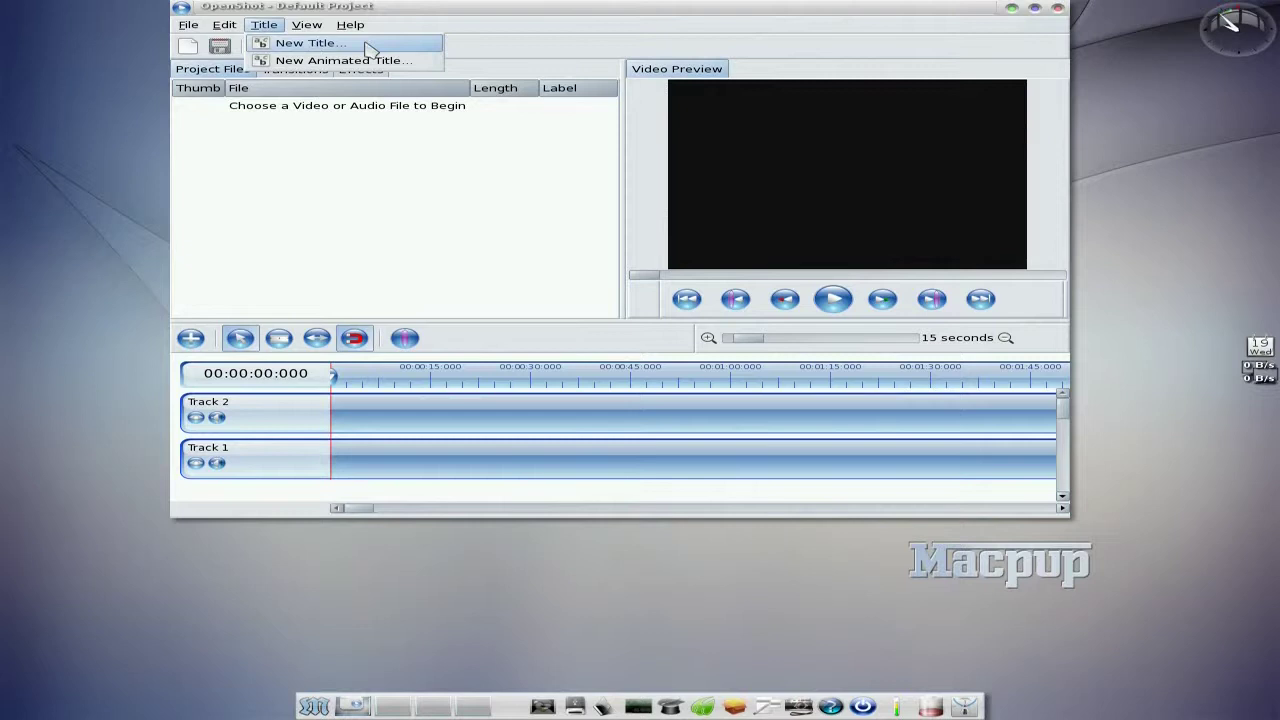
{"action": "left_click", "coordinate": [466, 223]}
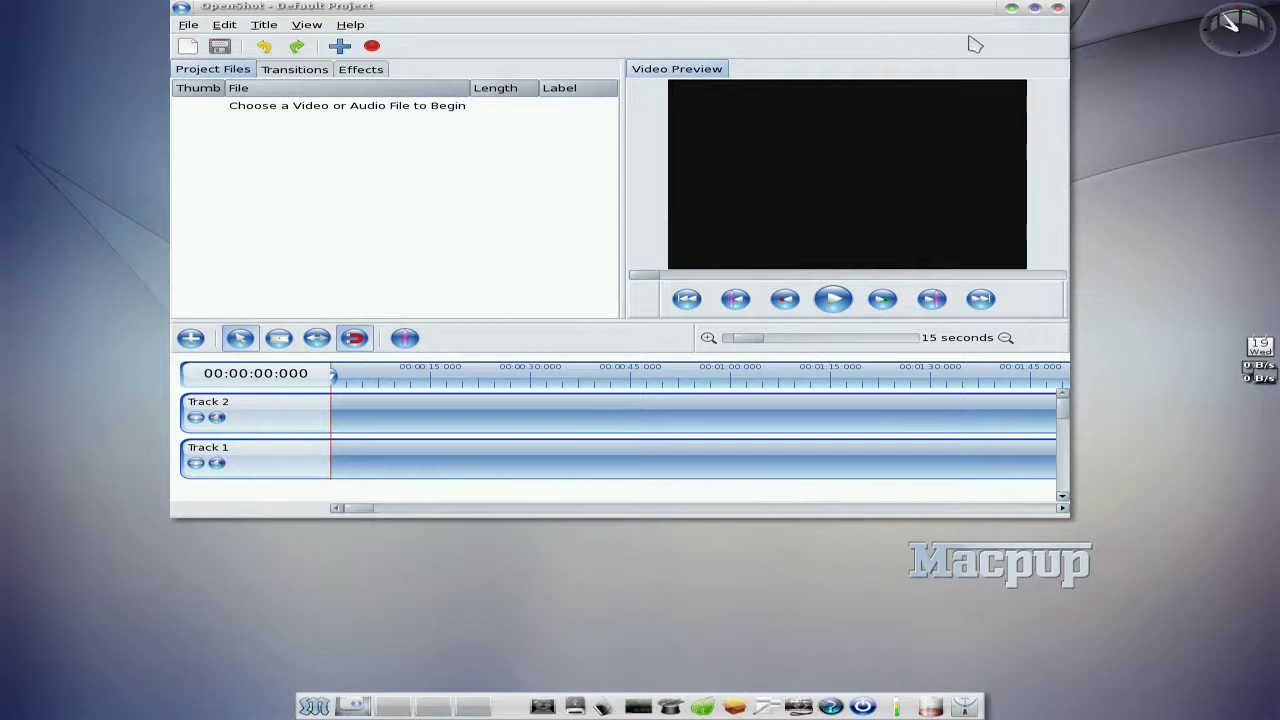
Step: Browse Applications > Multimedia without launching anything, then close OpenShot Video Editor
{"action": "left_click", "coordinate": [746, 624]}
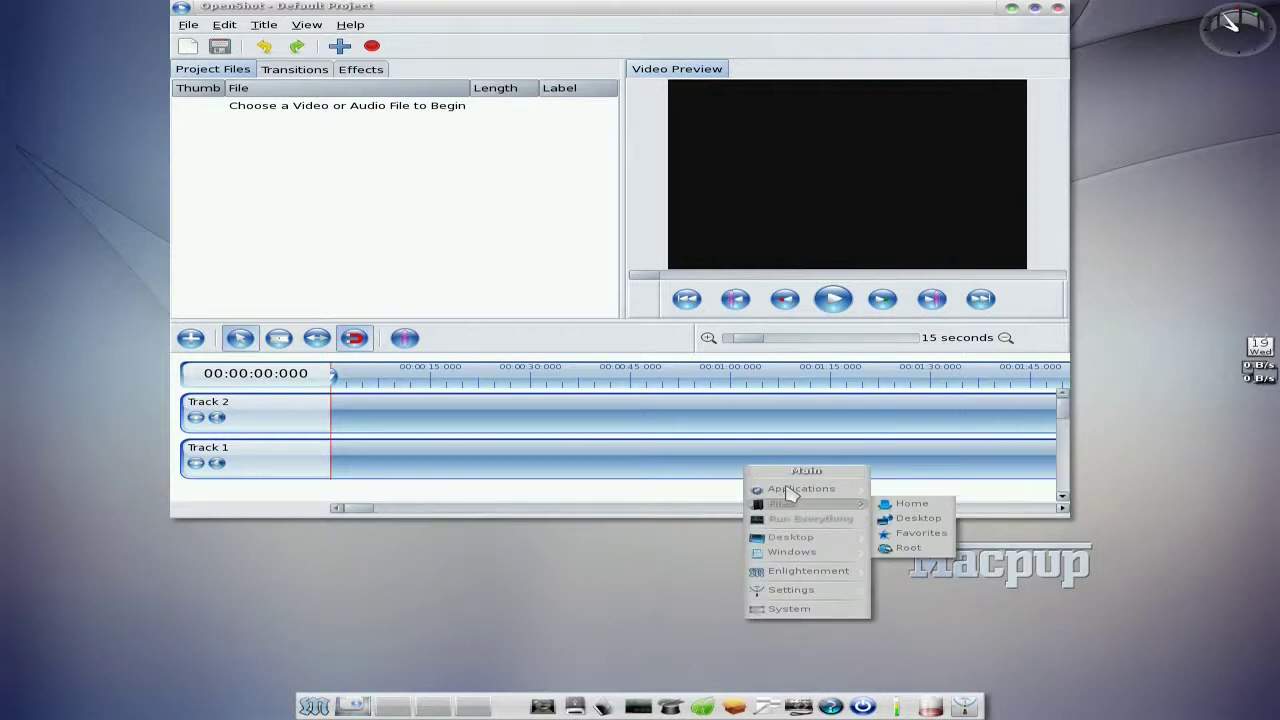
{"action": "mouse_move", "coordinate": [790, 491]}
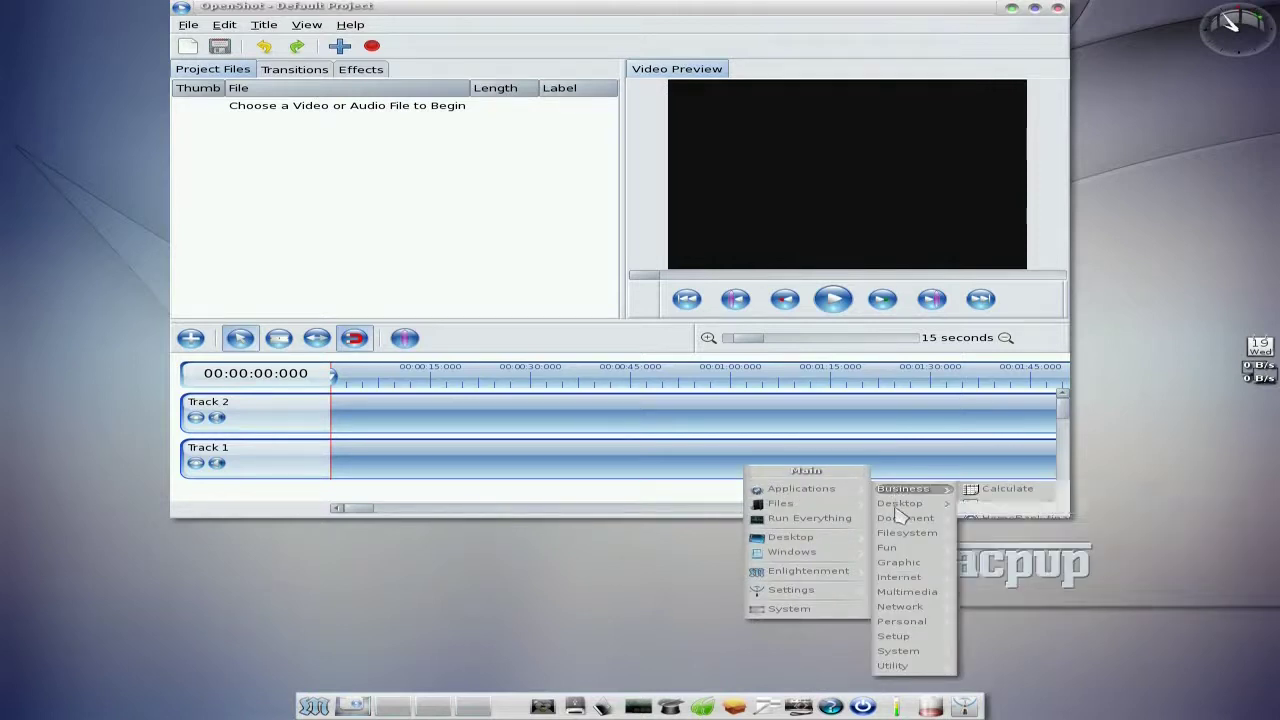
{"action": "mouse_move", "coordinate": [897, 594]}
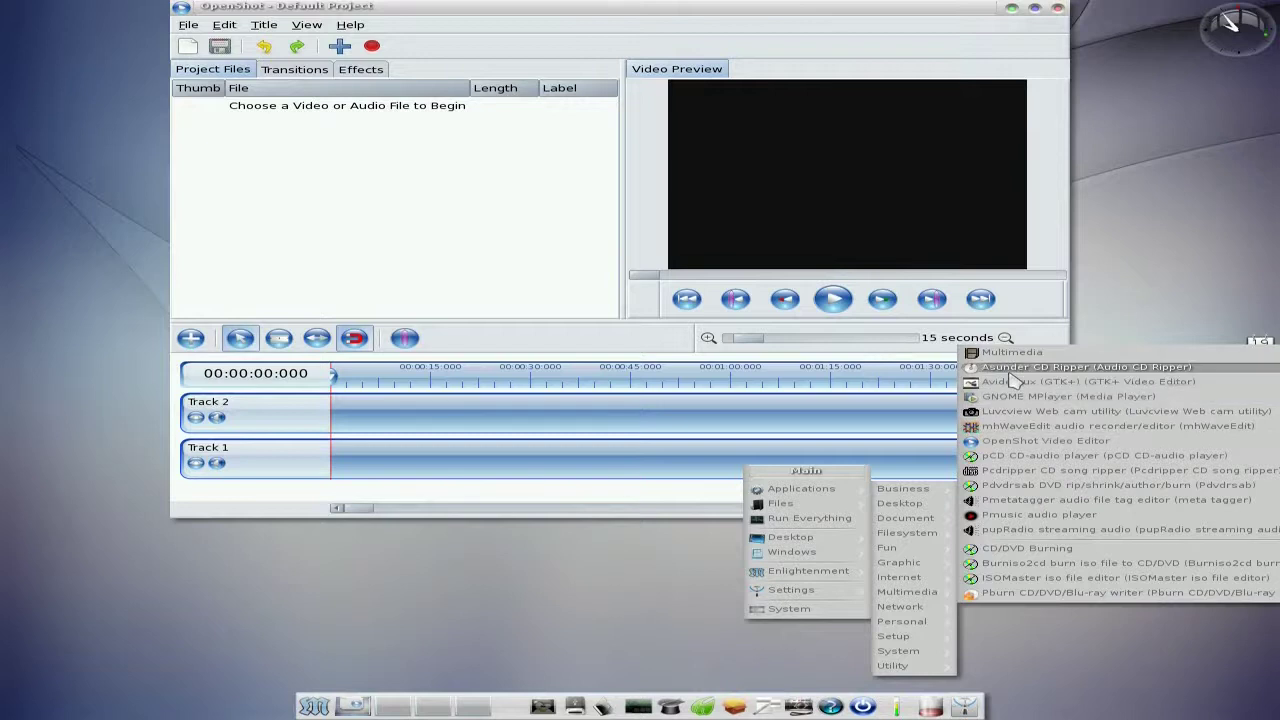
{"action": "left_click", "coordinate": [455, 622]}
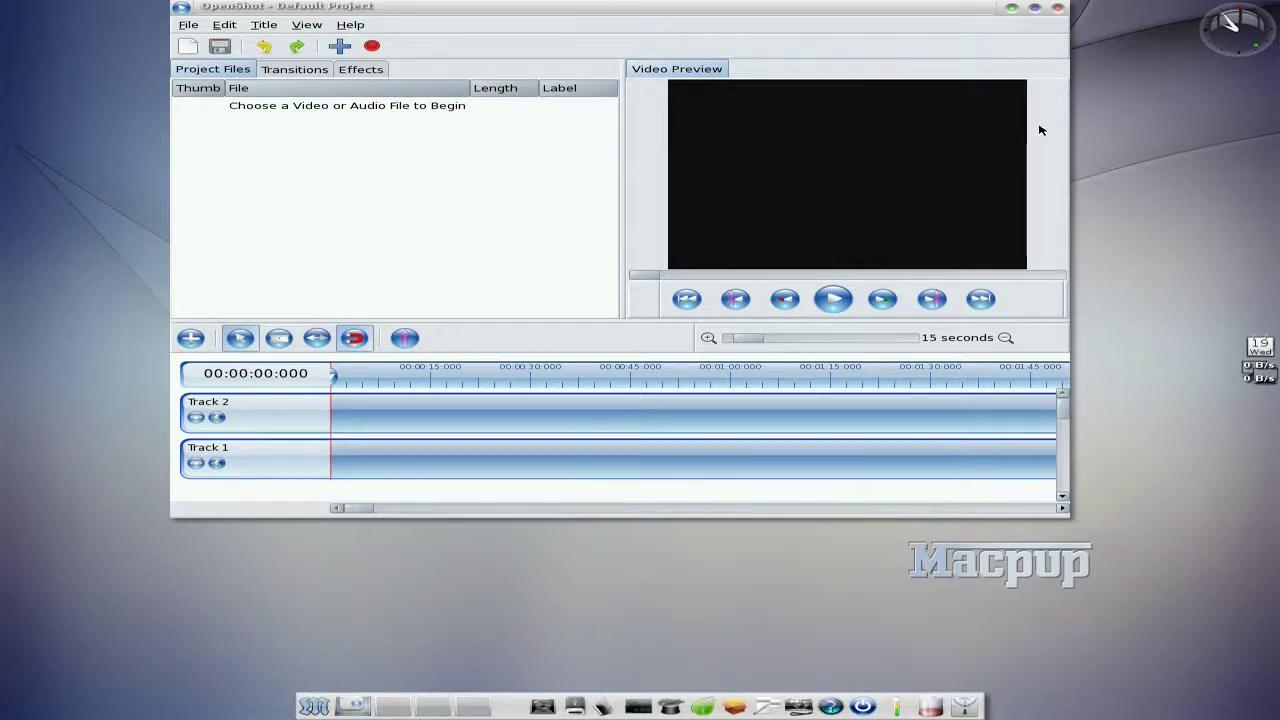
{"action": "left_click", "coordinate": [1058, 9]}
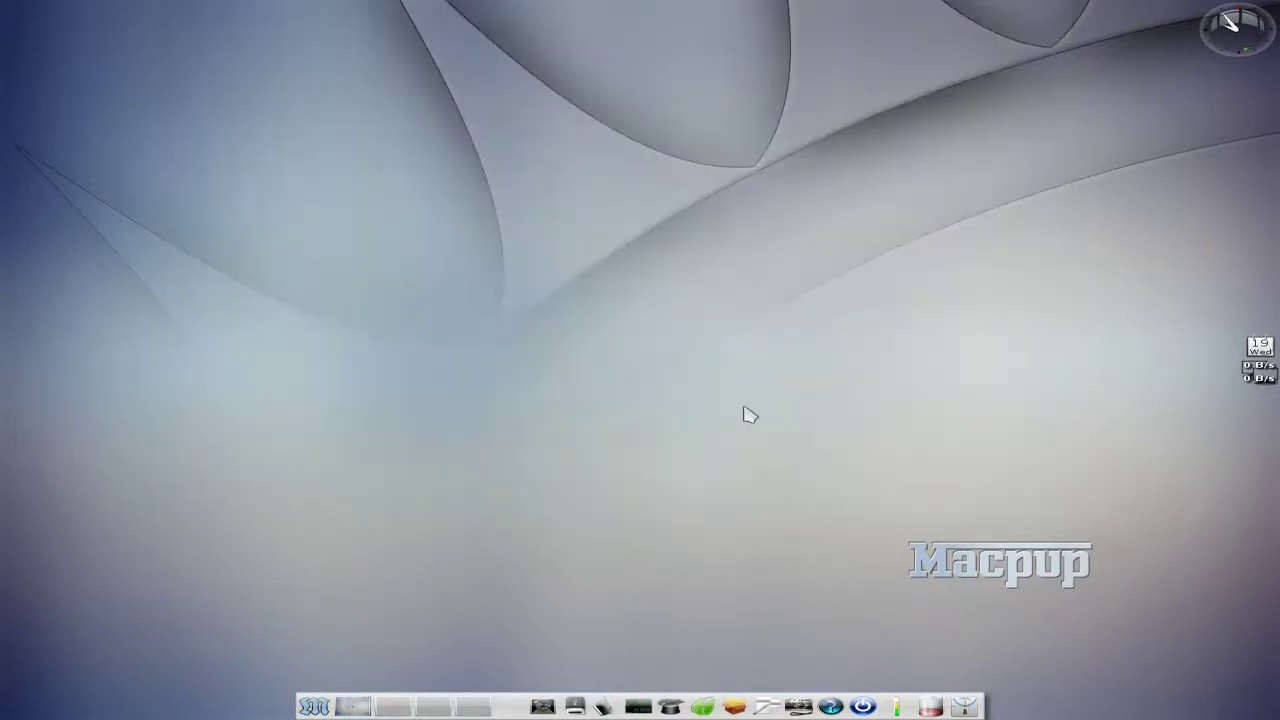